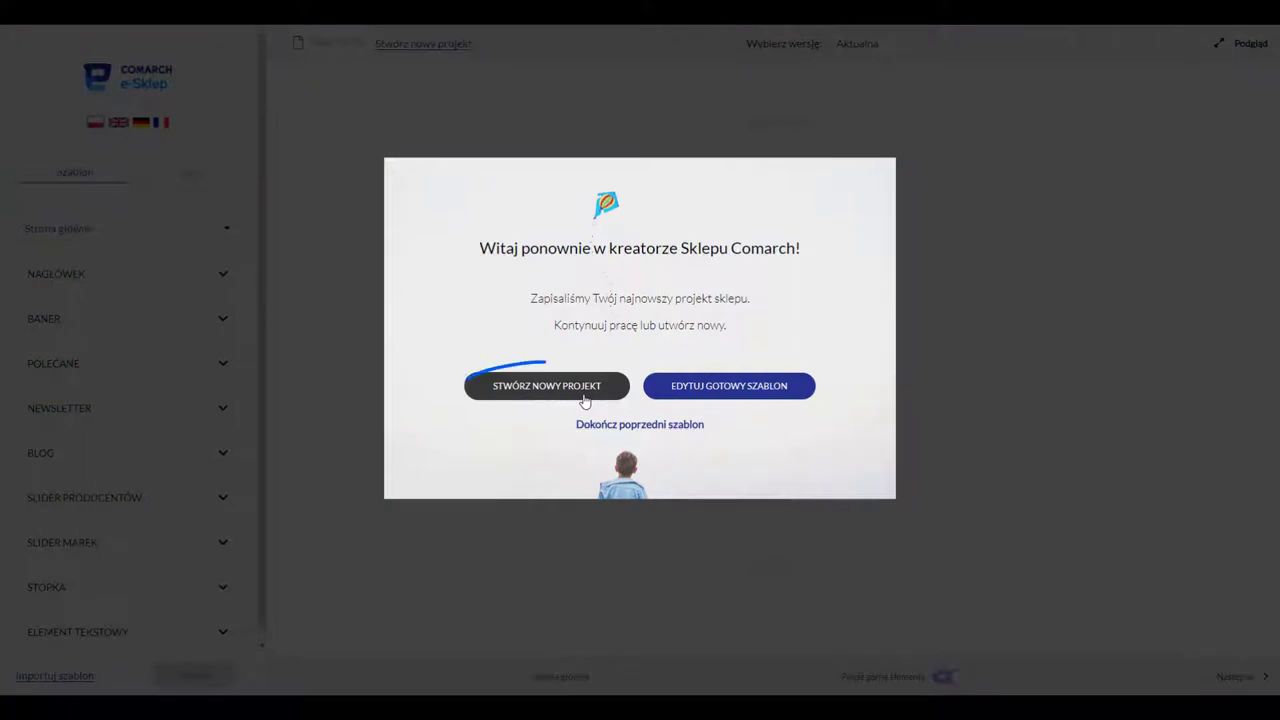
Start a new shop template project and dismiss the introductory instructions.
click(585, 401)
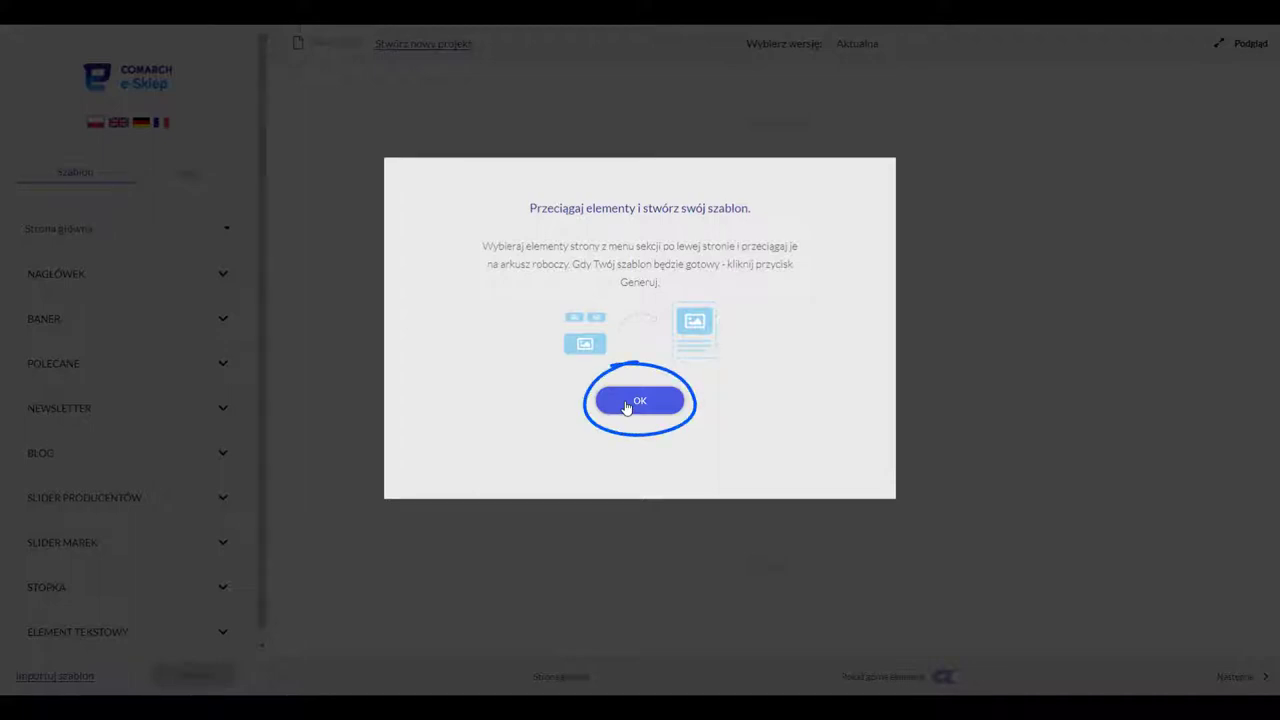
click(627, 403)
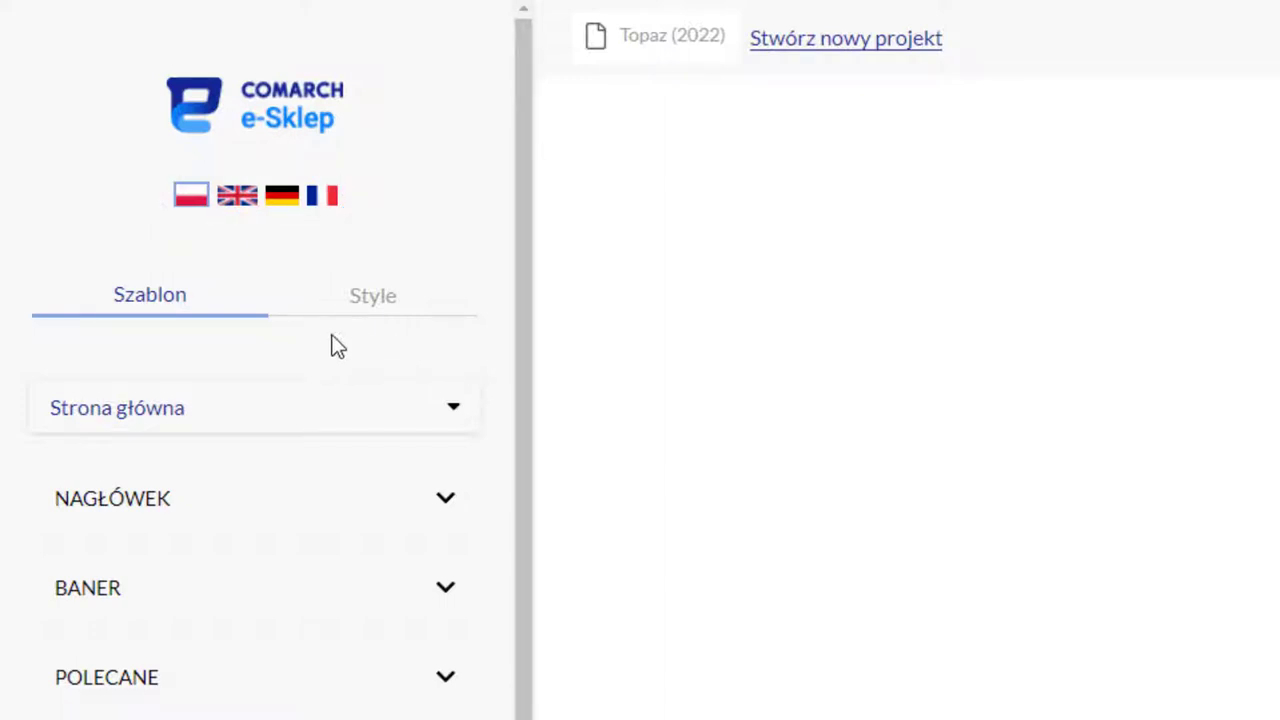
Look at the template's style options for colour theme, fonts and icons, and return to the template elements.
scroll(481, 357, down, 1)
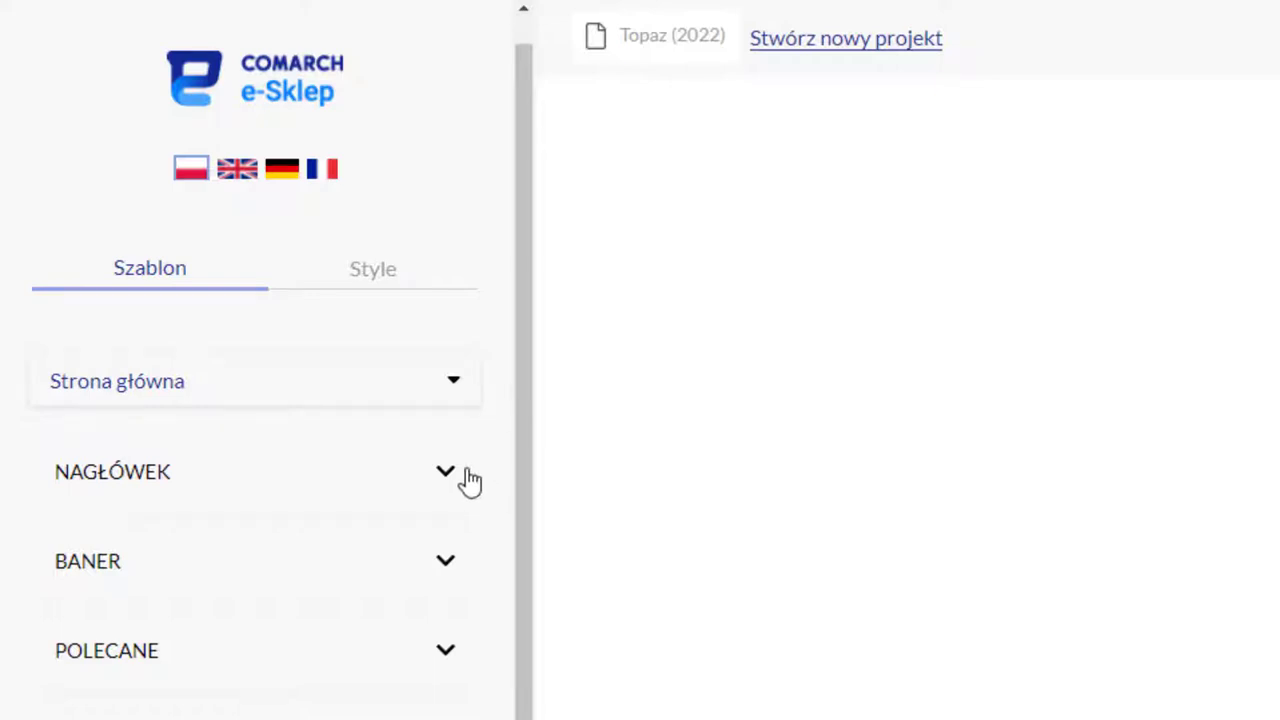
mouse_move(472, 398)
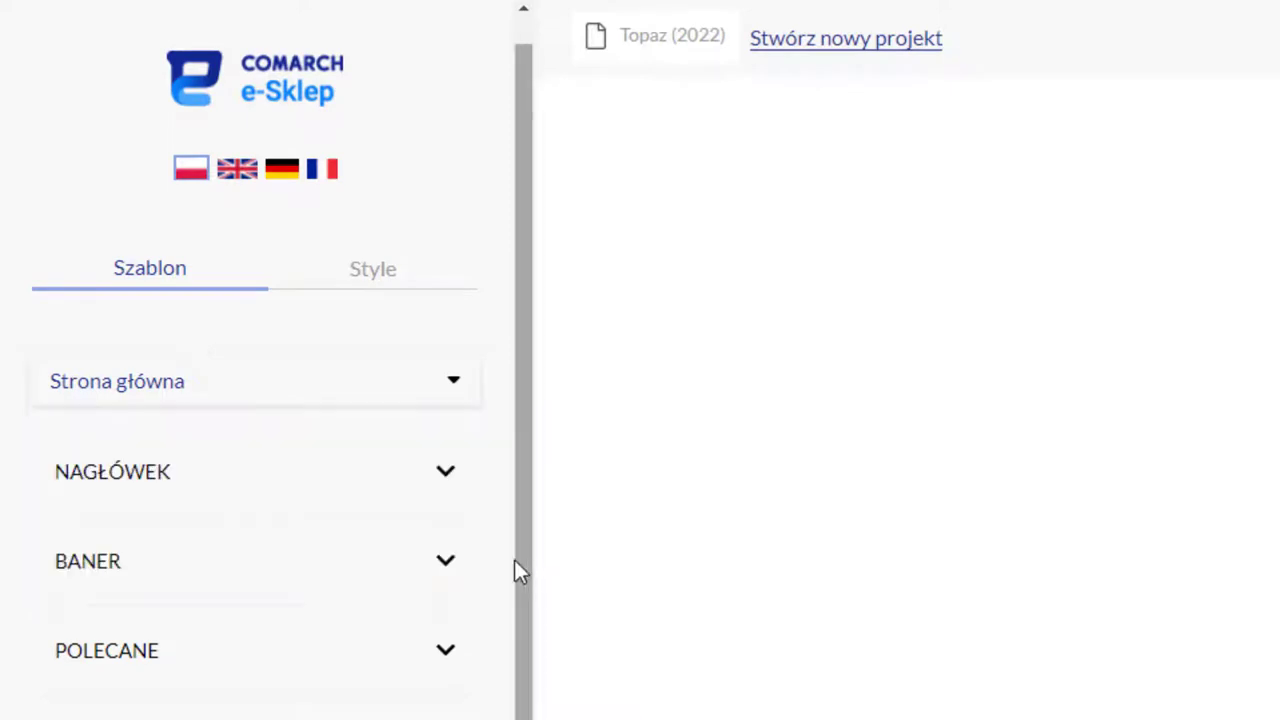
click(437, 290)
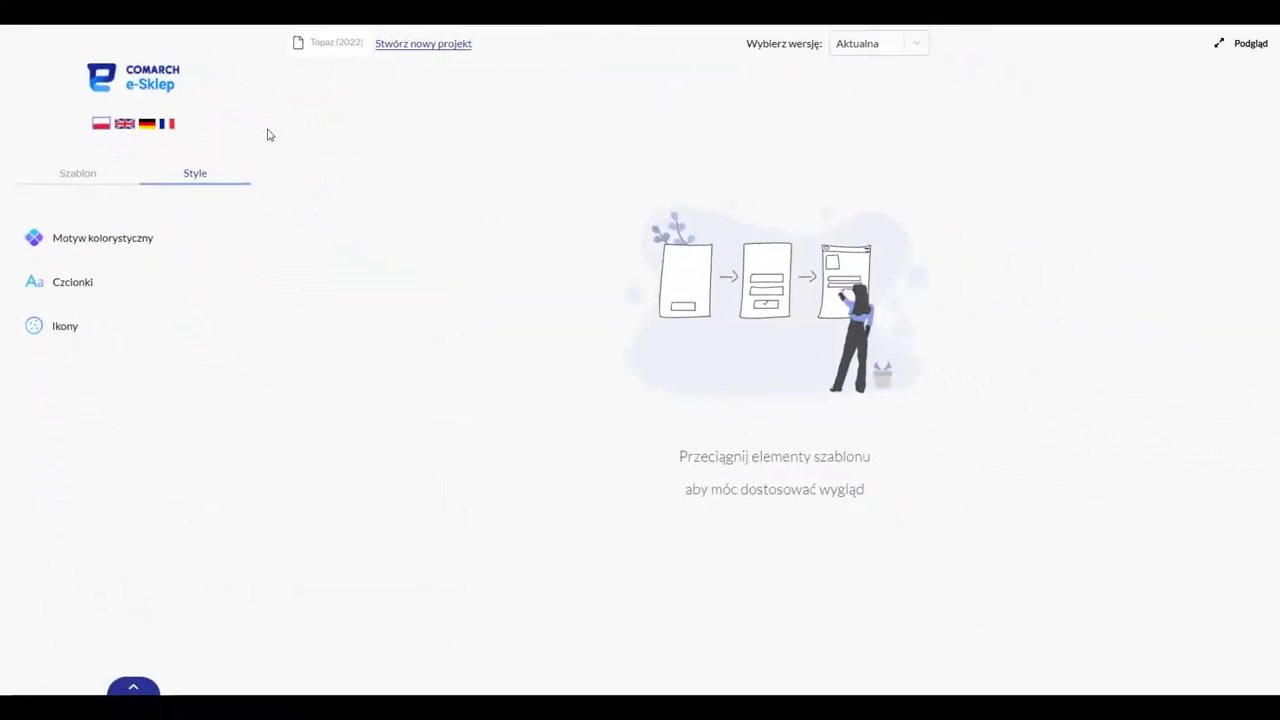
click(78, 174)
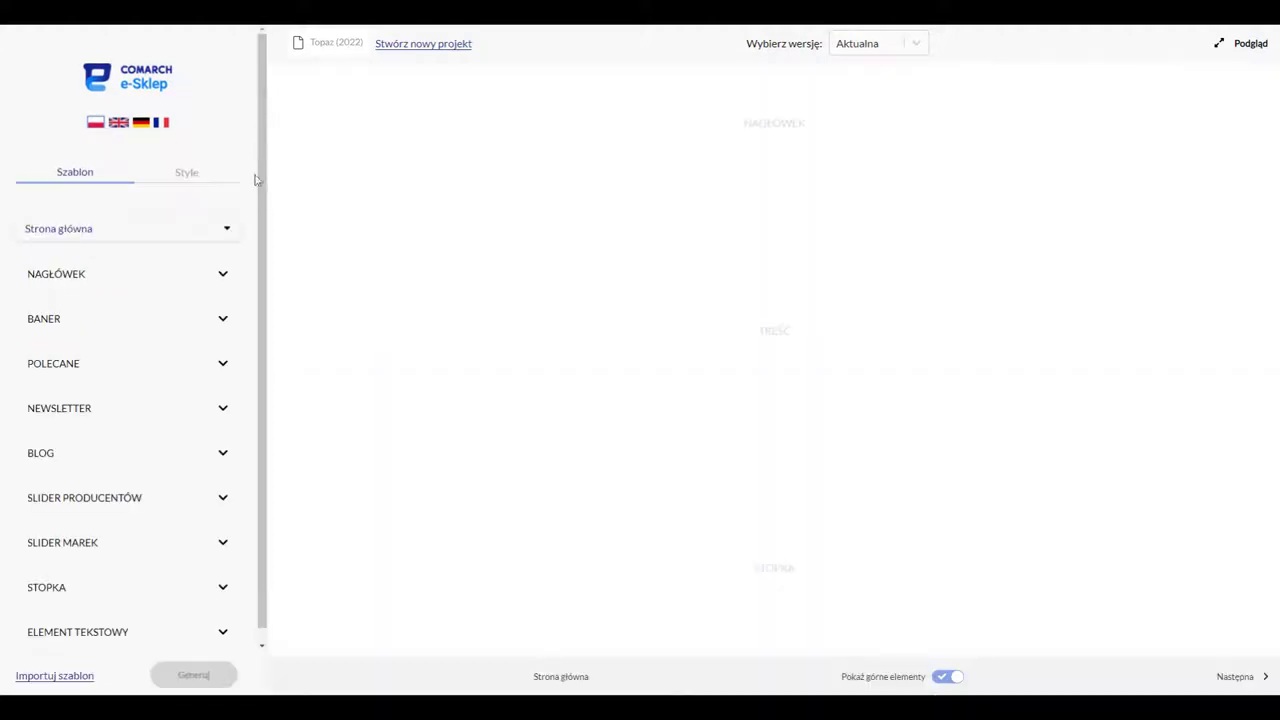
Try the available header layouts on the home page and keep the one with the category sidebar and large image banner.
scroll(252, 289, down, 1)
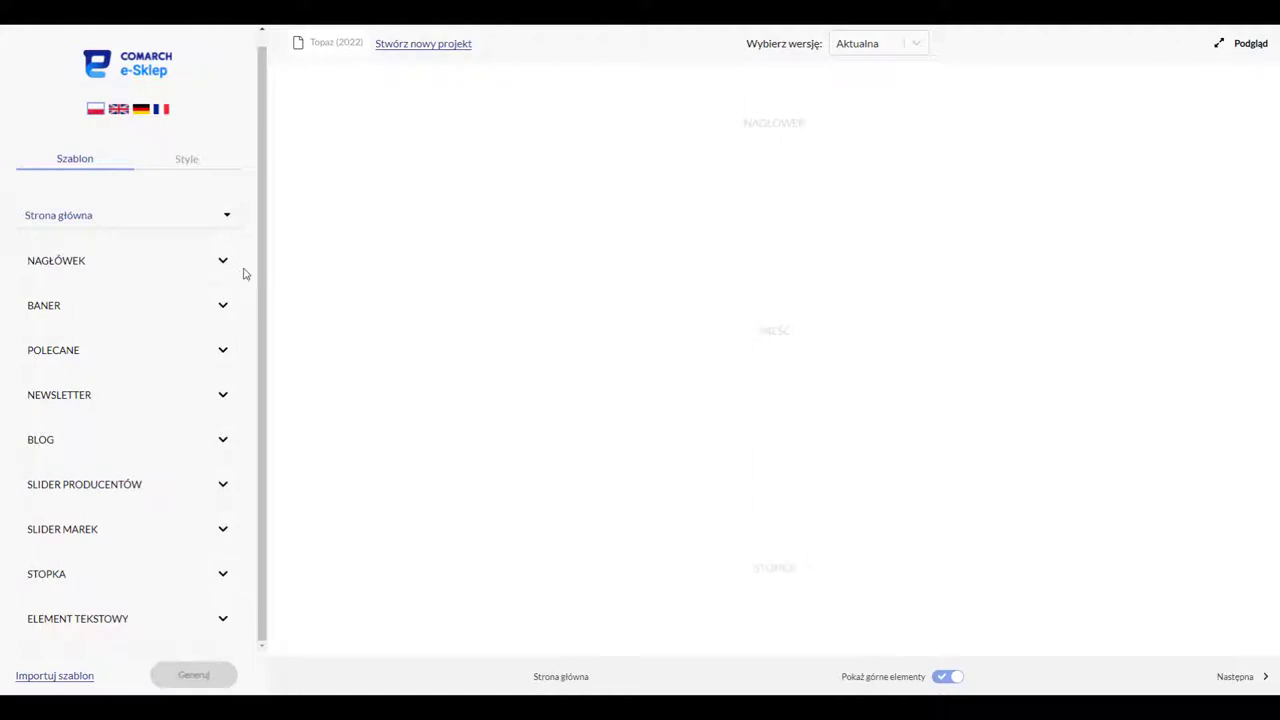
click(223, 262)
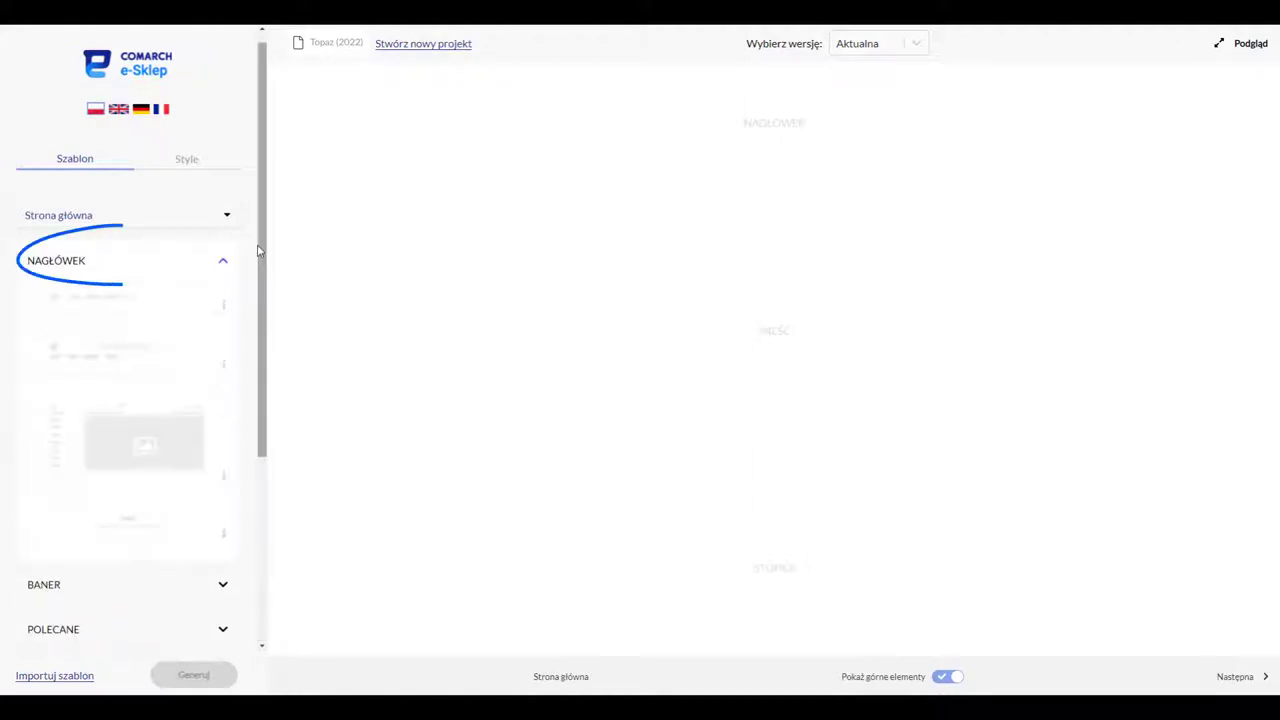
scroll(252, 261, down, 2)
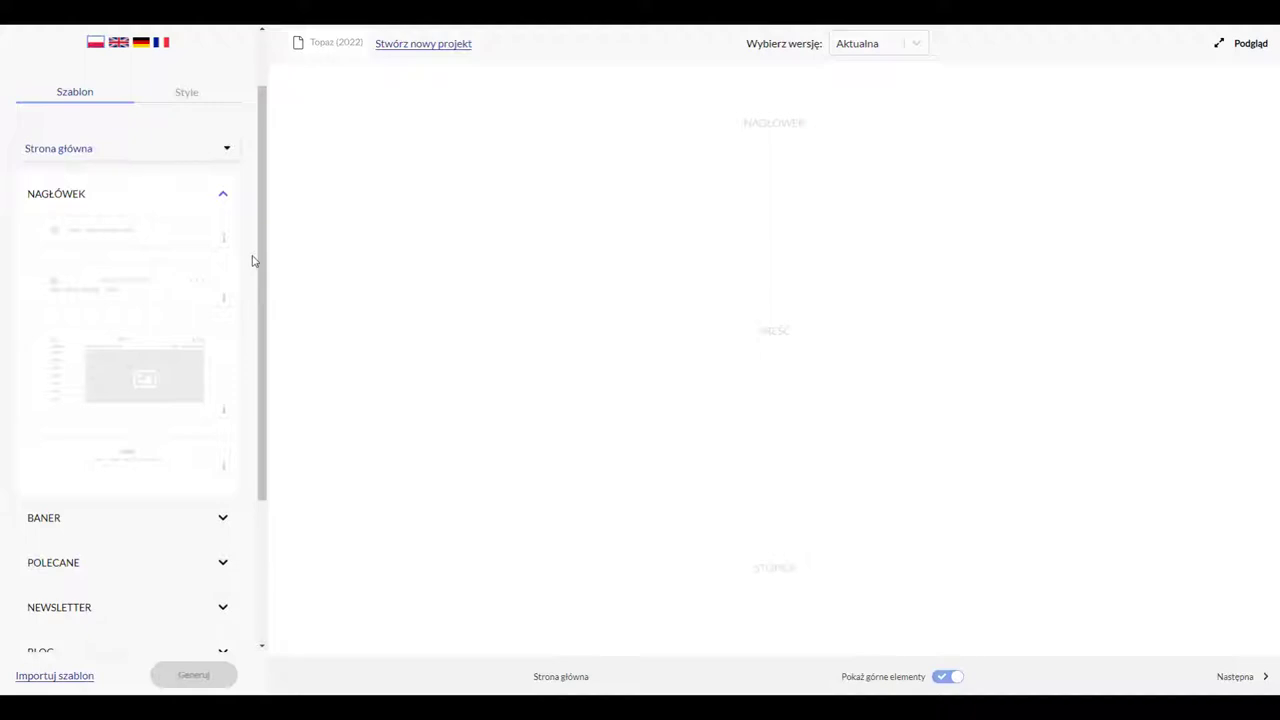
scroll(252, 261, down, 2)
scroll(187, 253, up, 2)
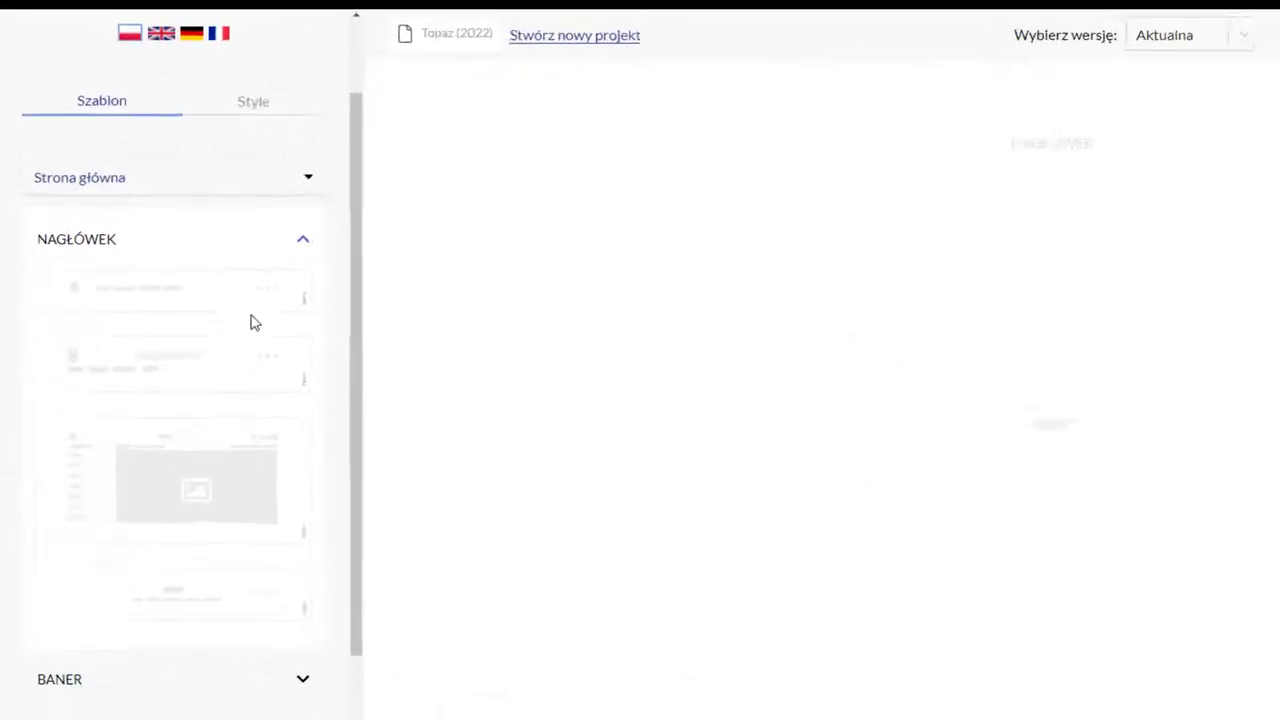
drag(233, 289, 650, 182)
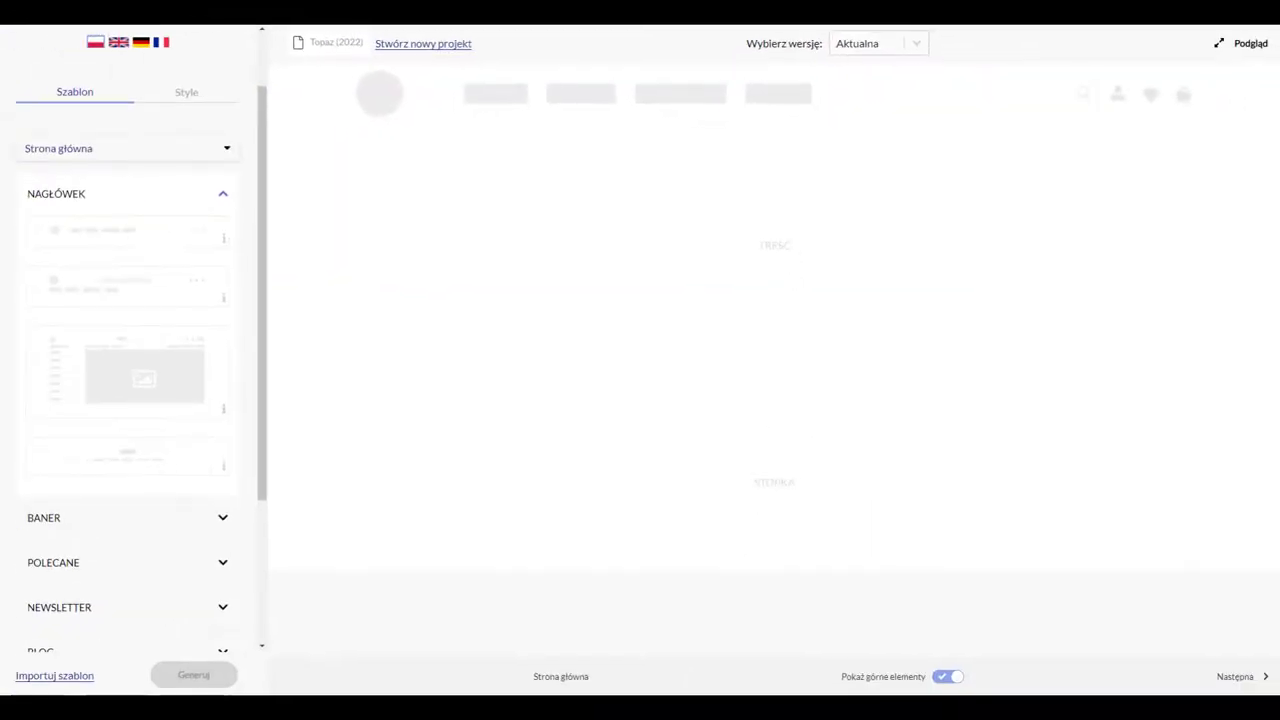
mouse_move(471, 75)
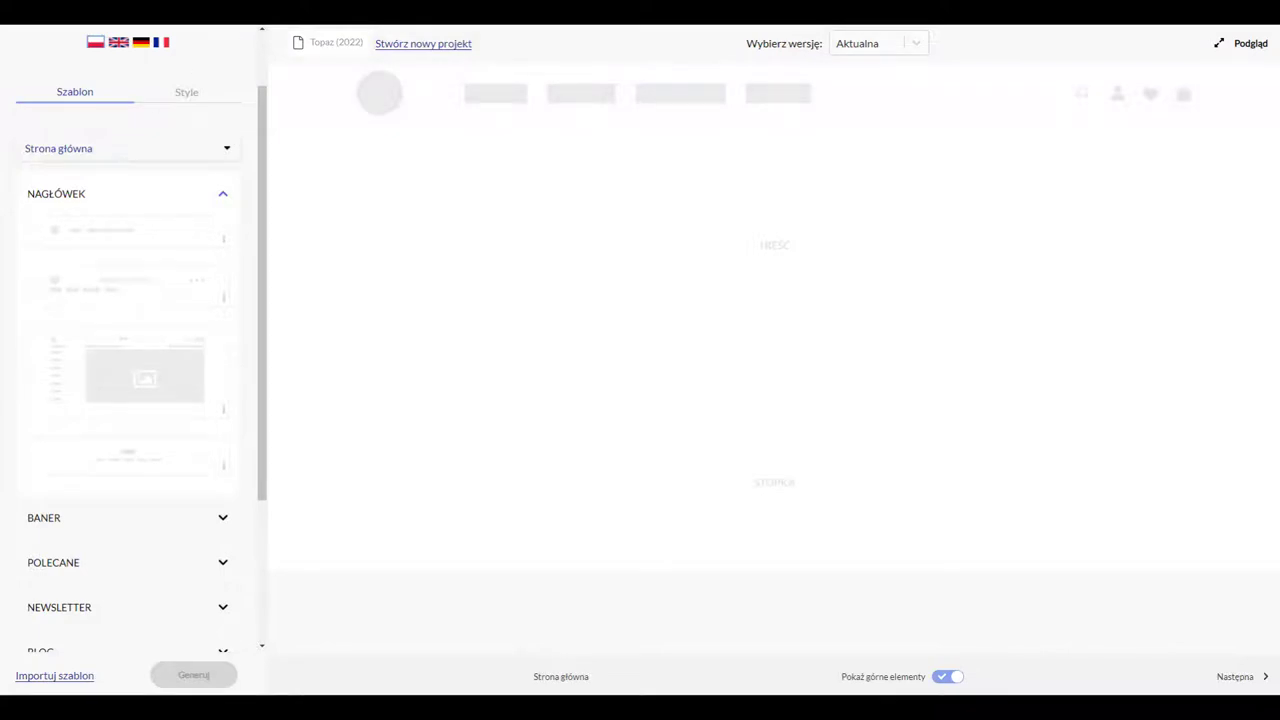
drag(126, 286, 557, 111)
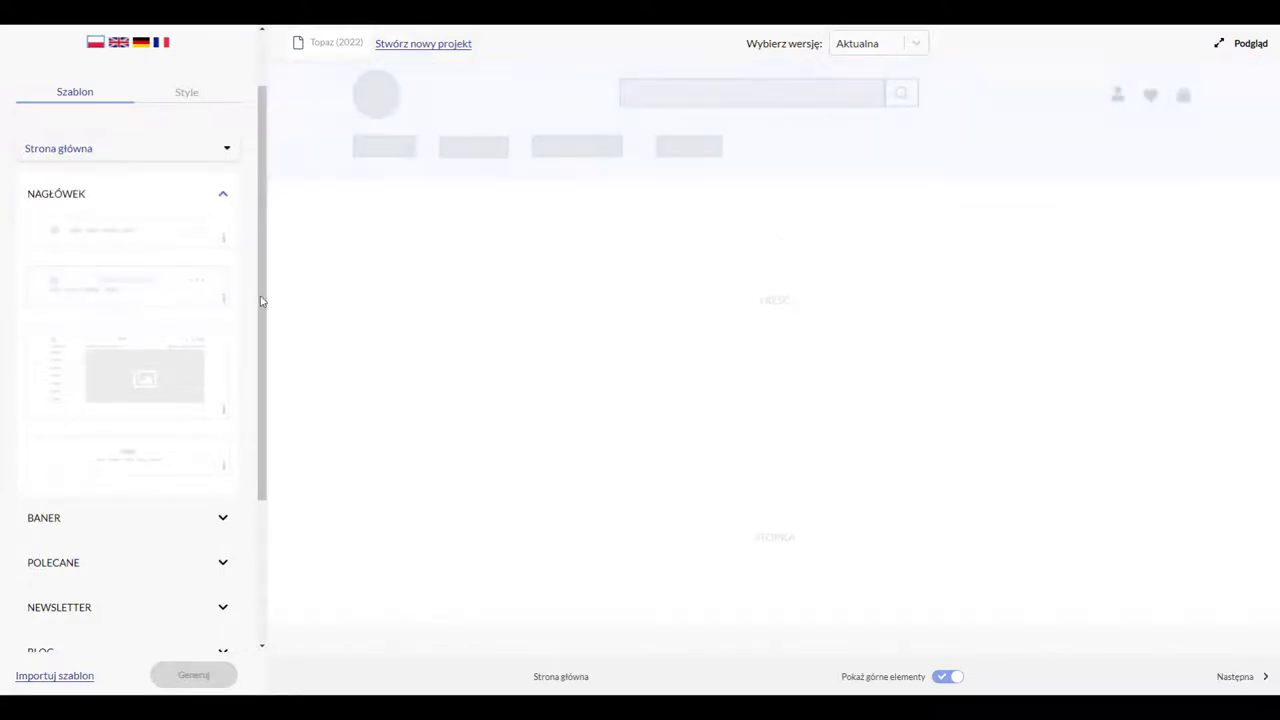
drag(177, 363, 558, 163)
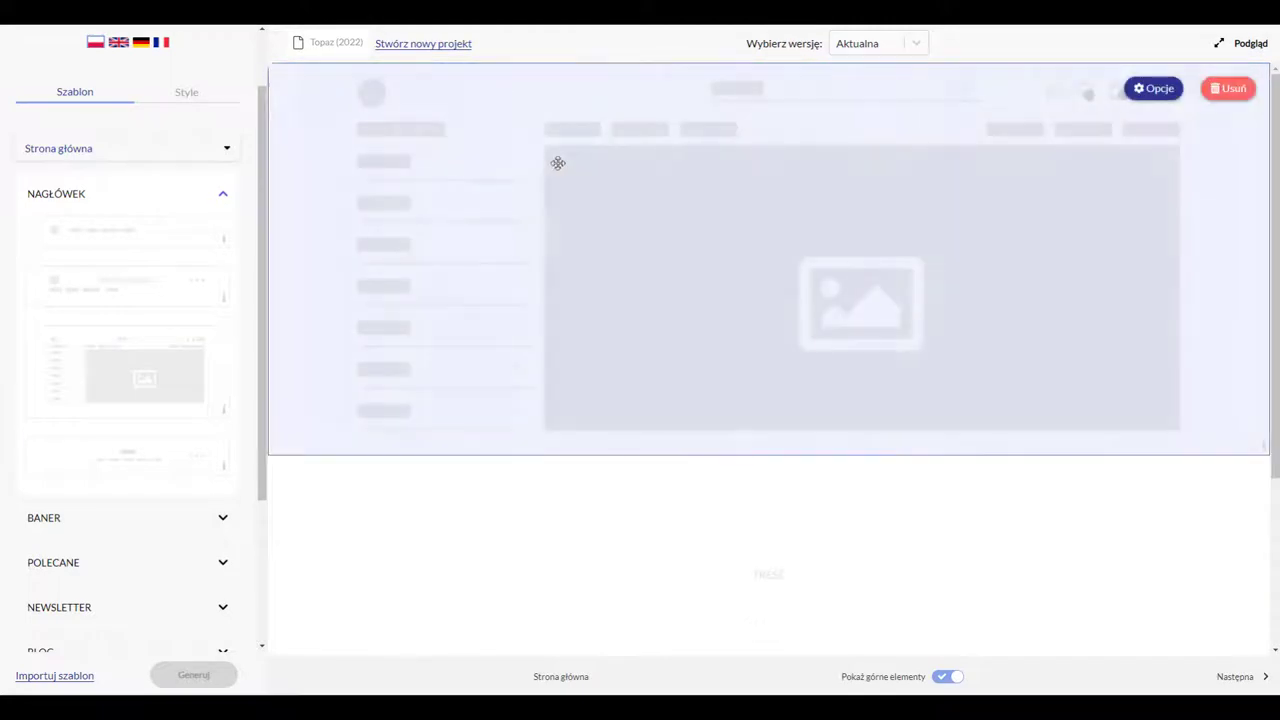
drag(200, 454, 432, 369)
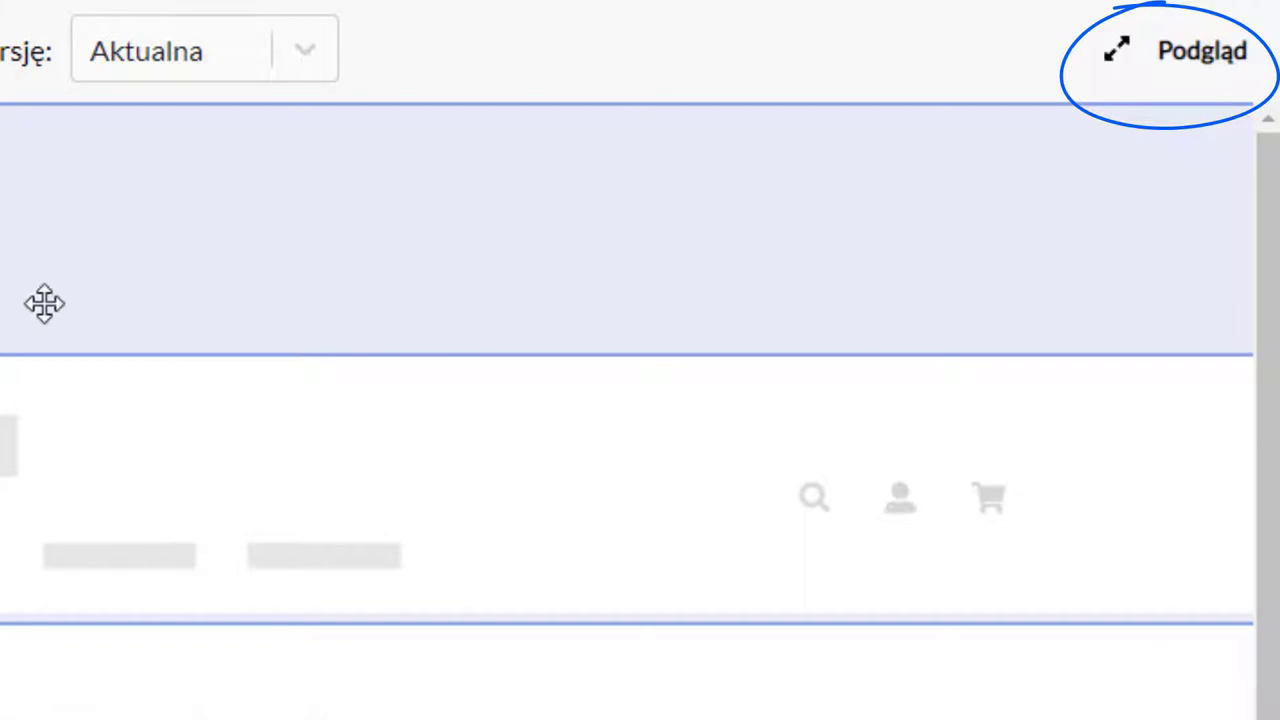
drag(43, 303, 43, 303)
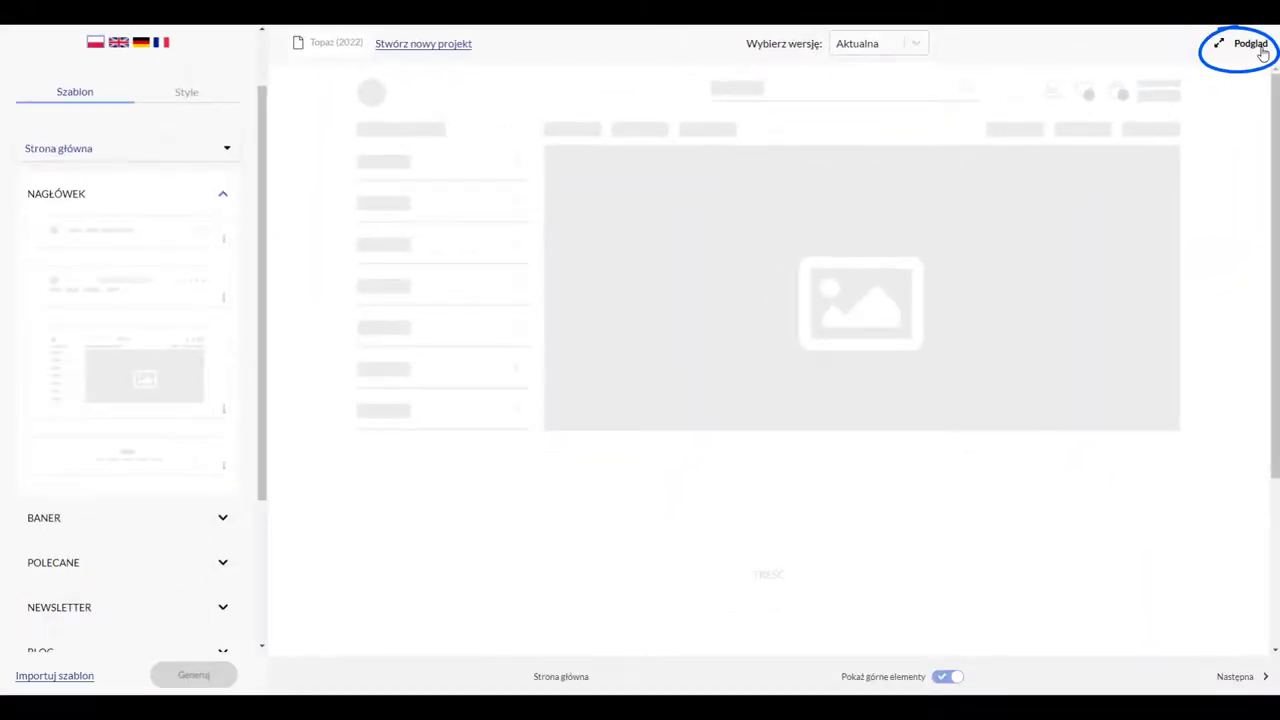
Preview the home page with its header from top to bottom, and return to the editor.
click(1250, 44)
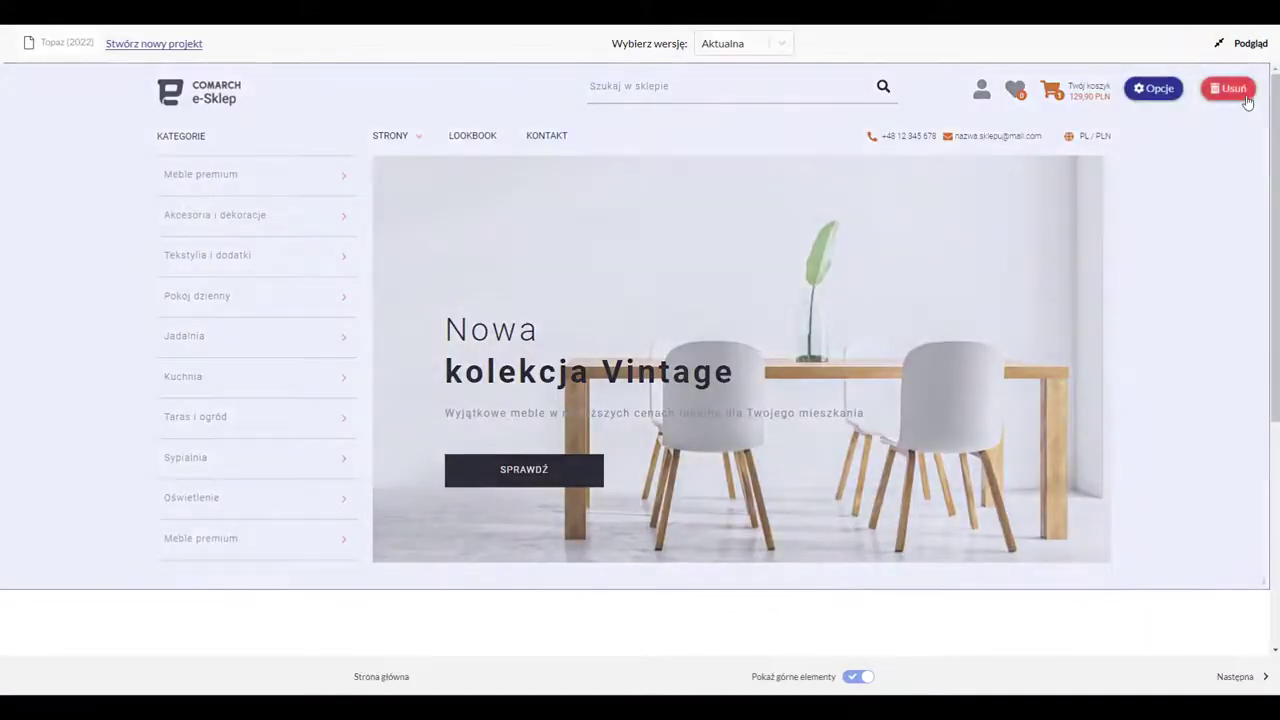
scroll(1277, 231, down, 4)
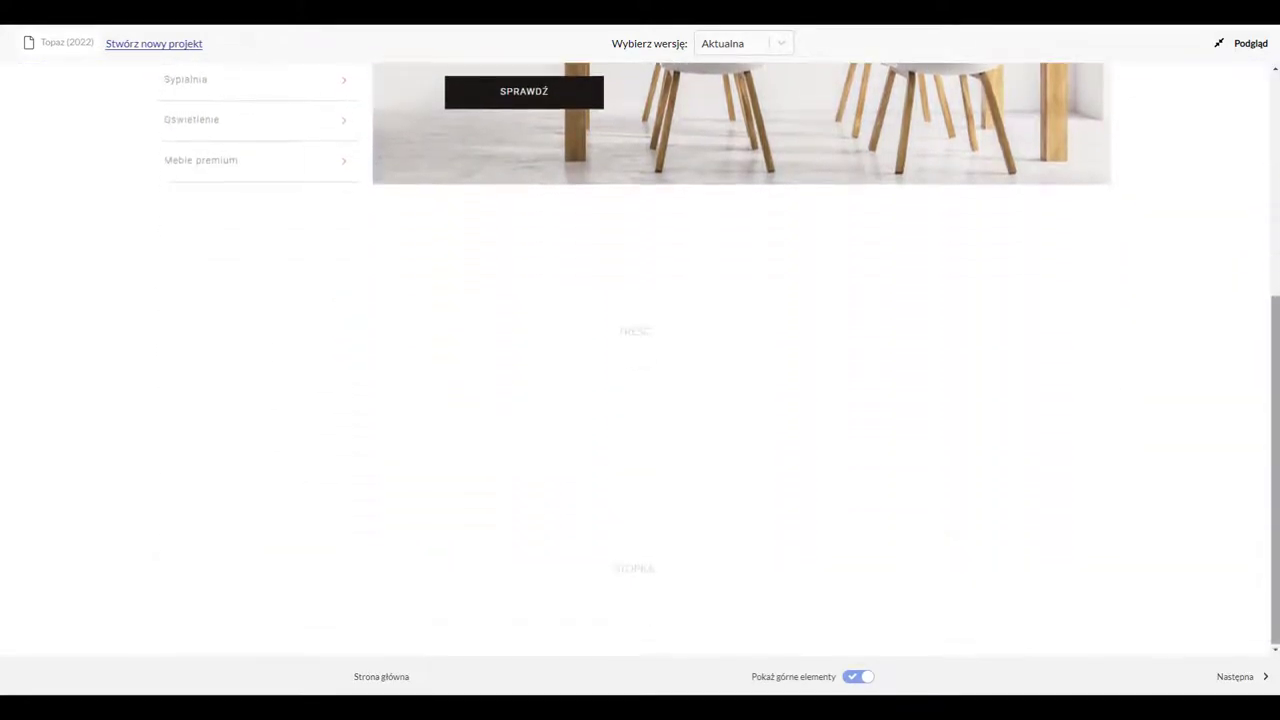
scroll(1265, 63, up, 4)
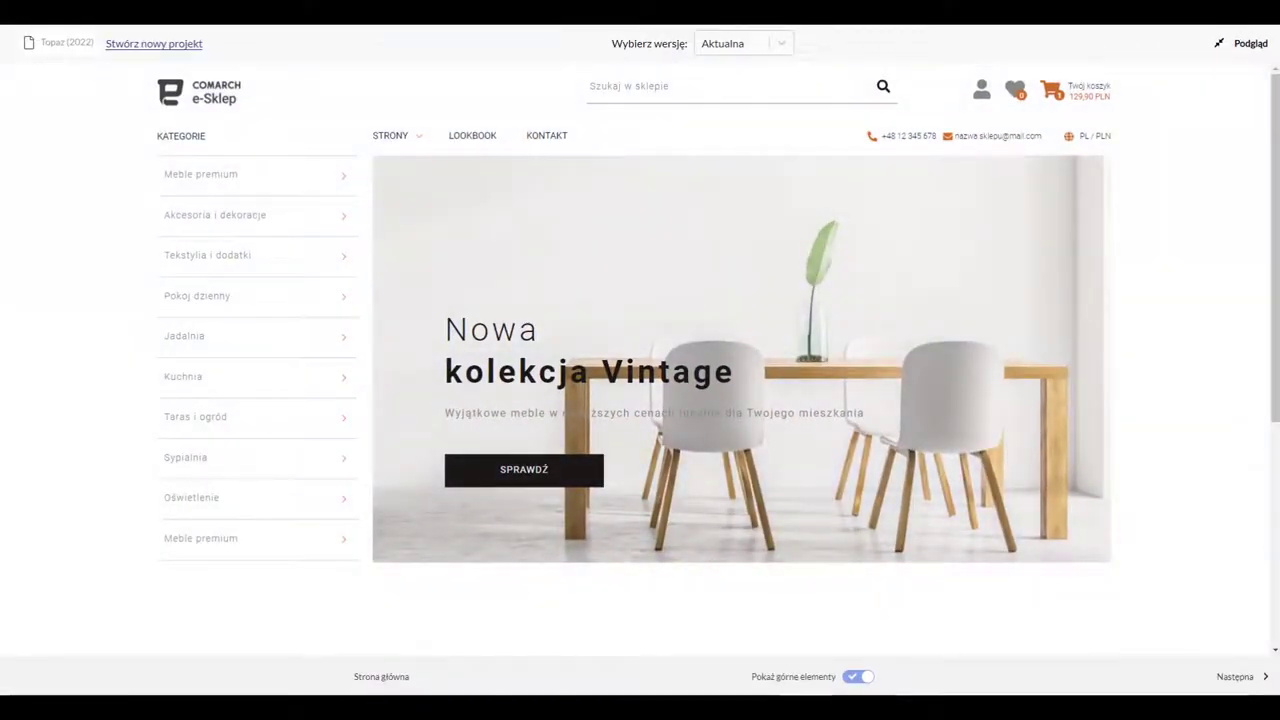
click(1243, 43)
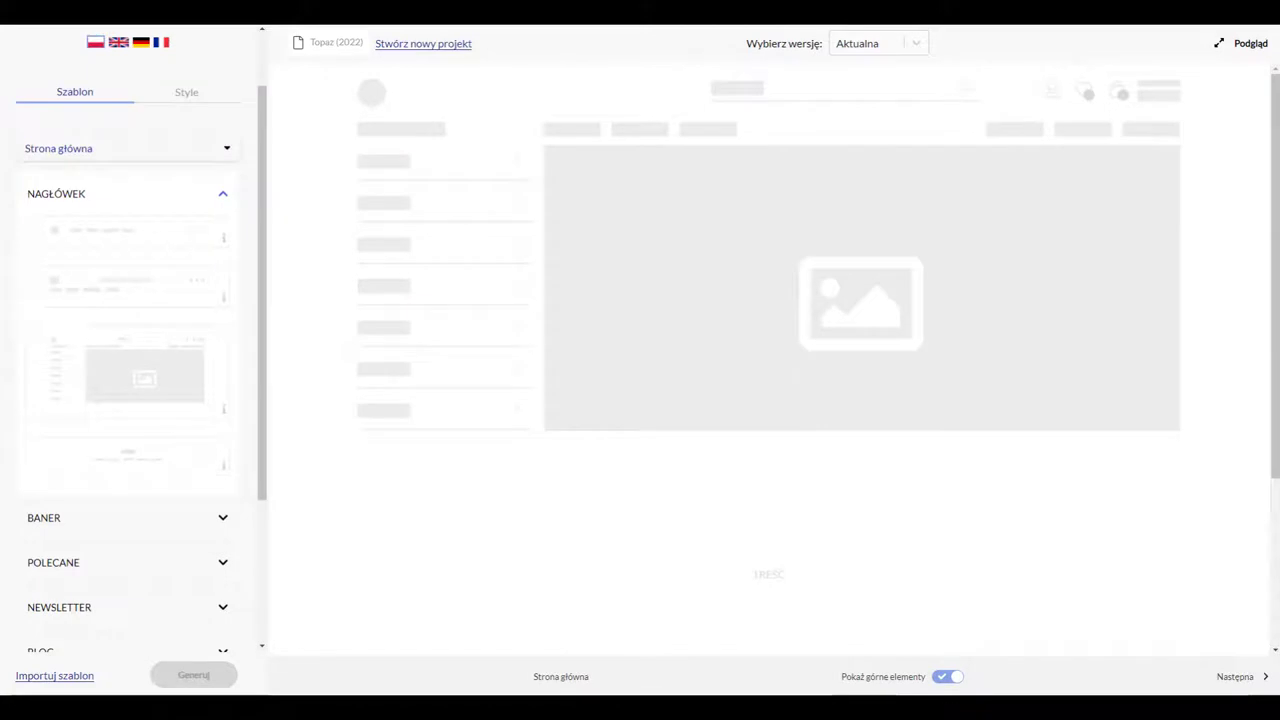
Browse the banner and recommended-product layouts, and add the two-article blog layout to the content area below the header.
click(225, 518)
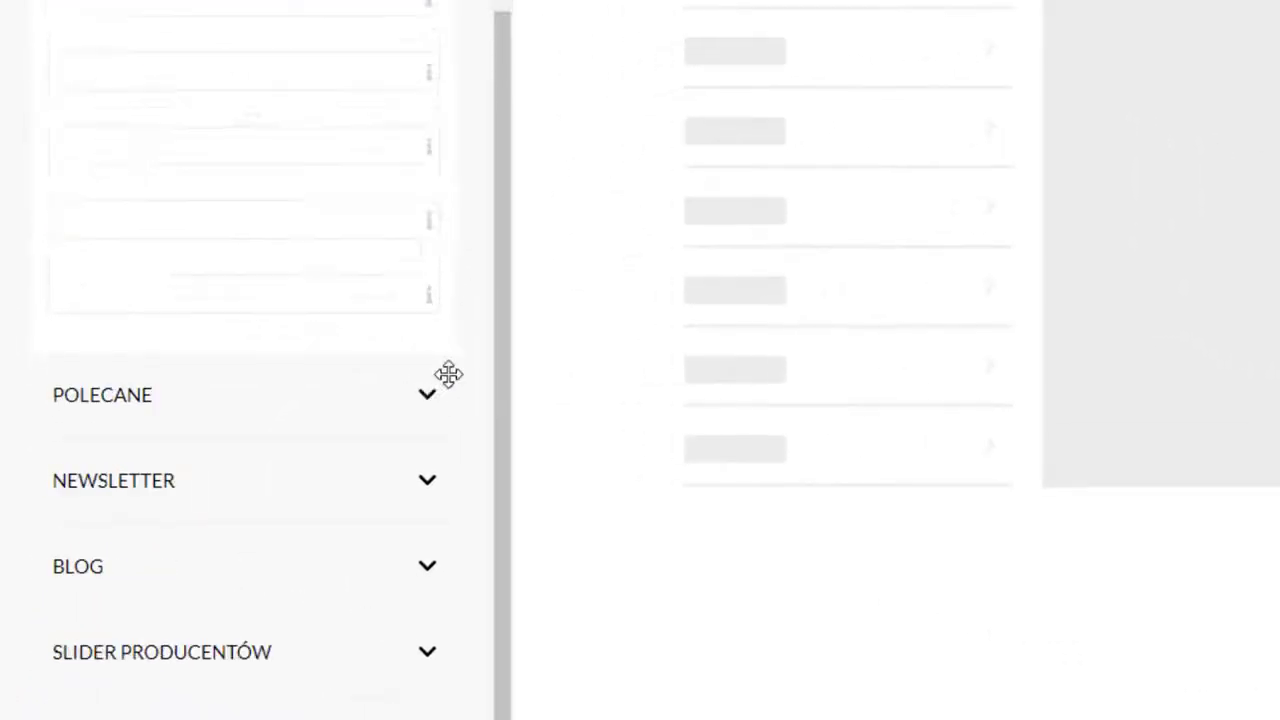
scroll(464, 190, down, 6)
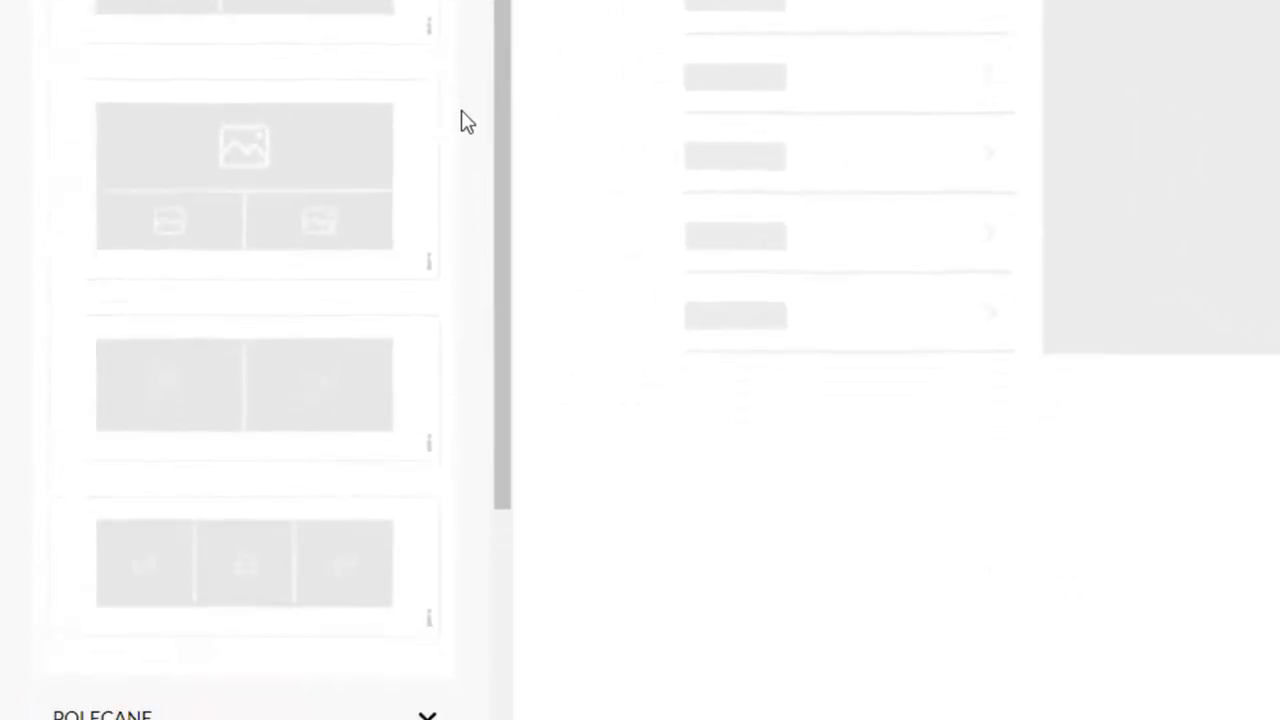
click(430, 569)
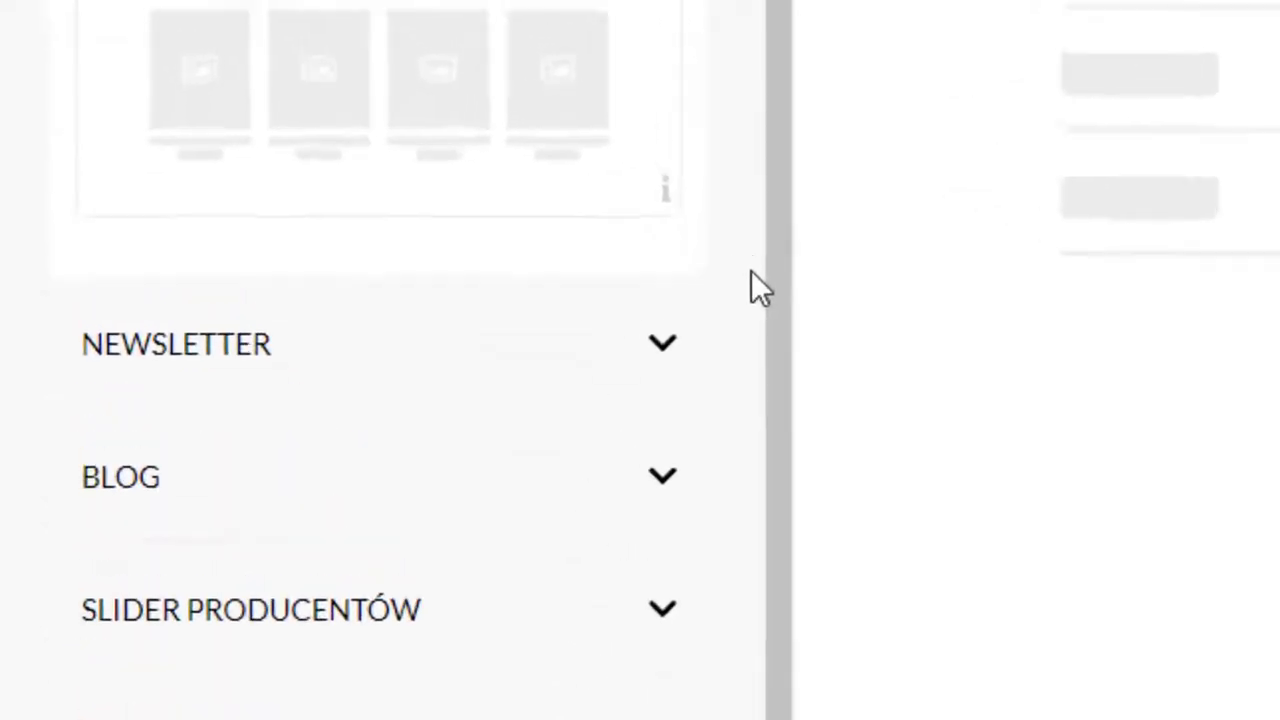
scroll(739, 490, down, 5)
click(625, 180)
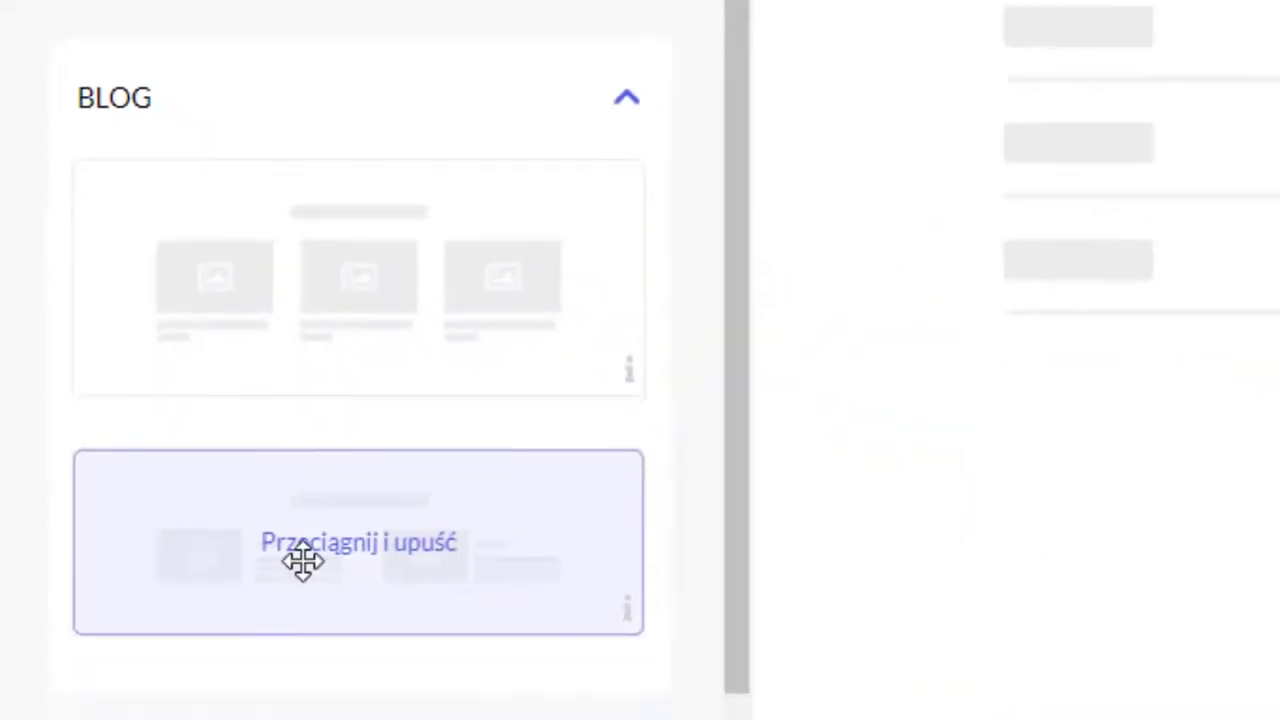
drag(206, 479, 1279, 507)
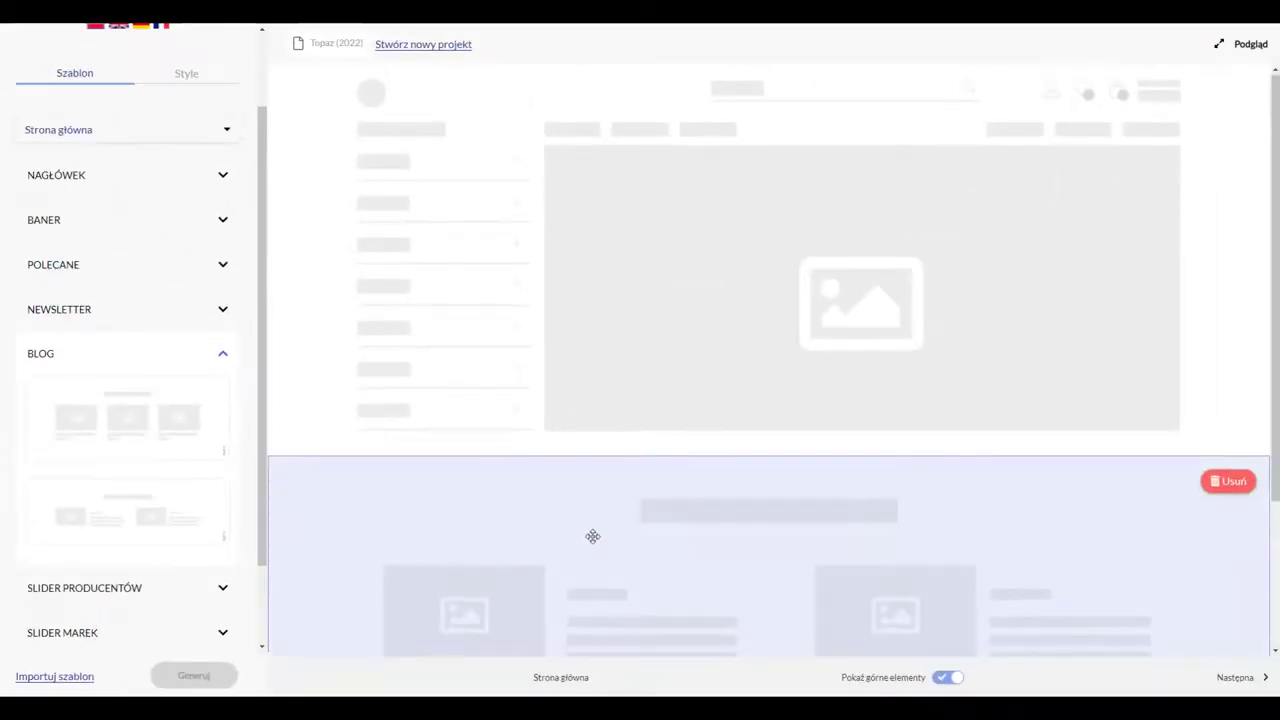
Preview the home page with the blog section and return to the editor.
scroll(593, 536, down, 3)
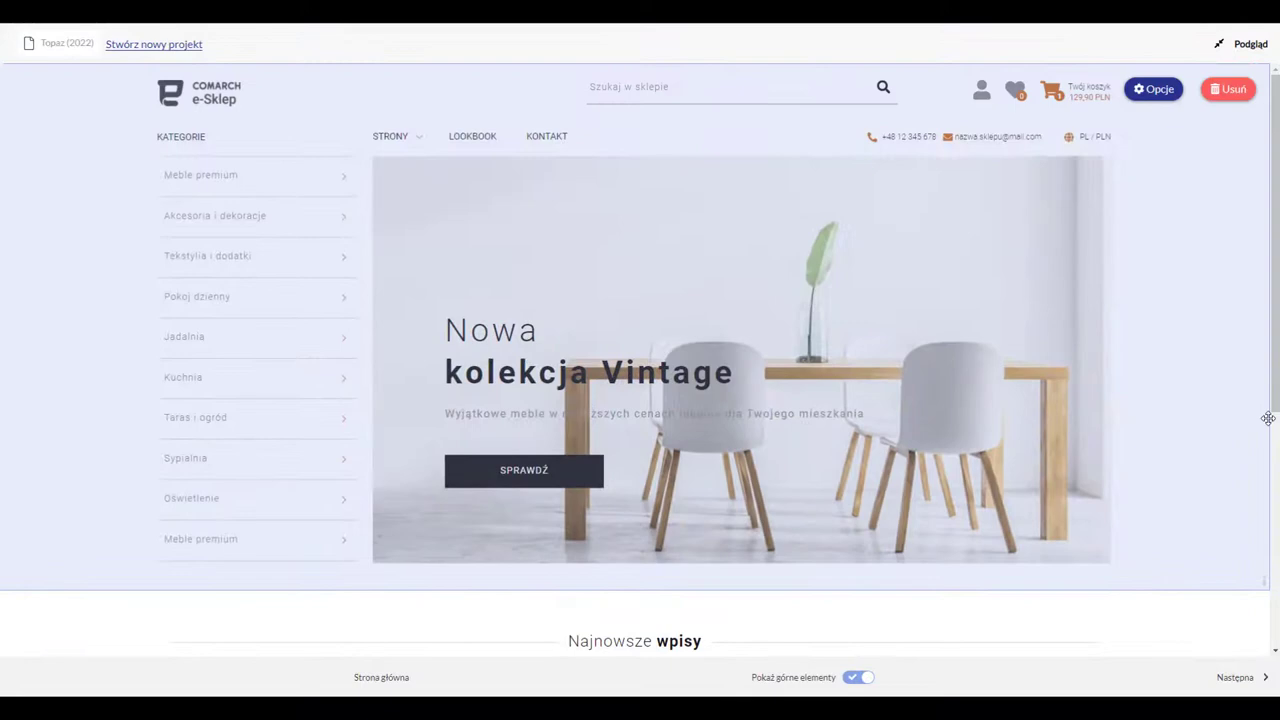
scroll(1268, 418, down, 2)
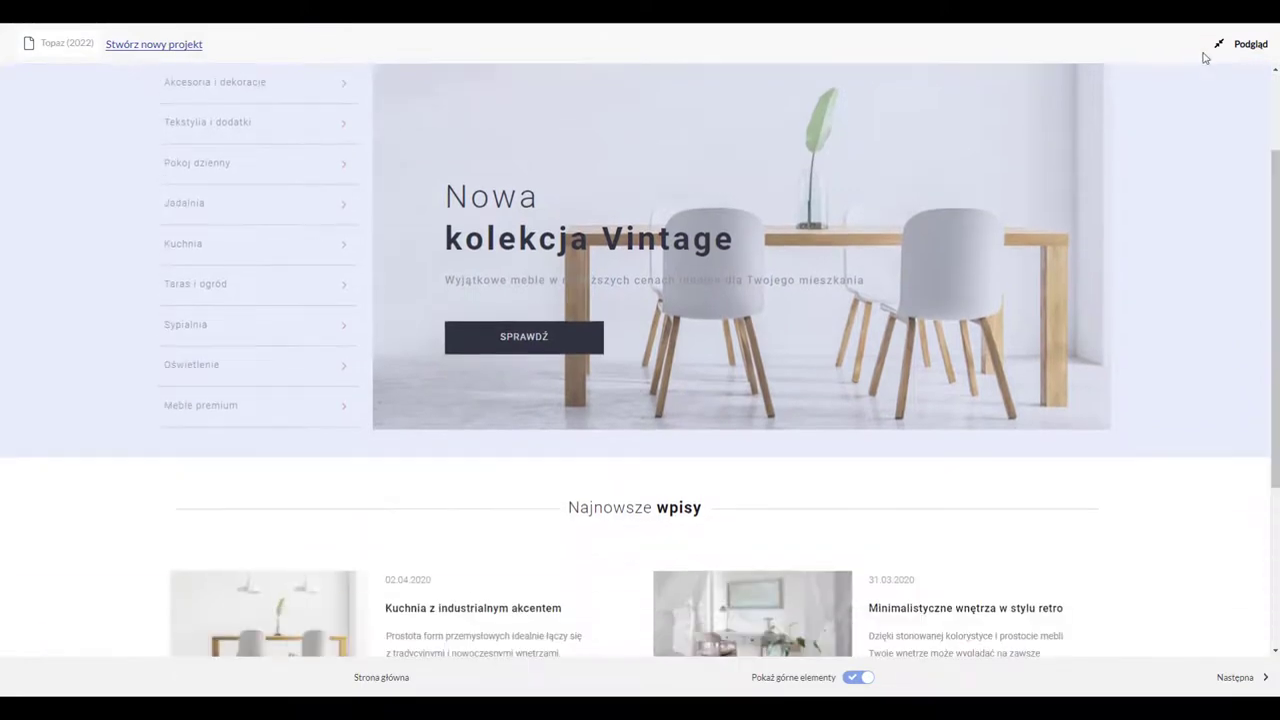
click(1226, 47)
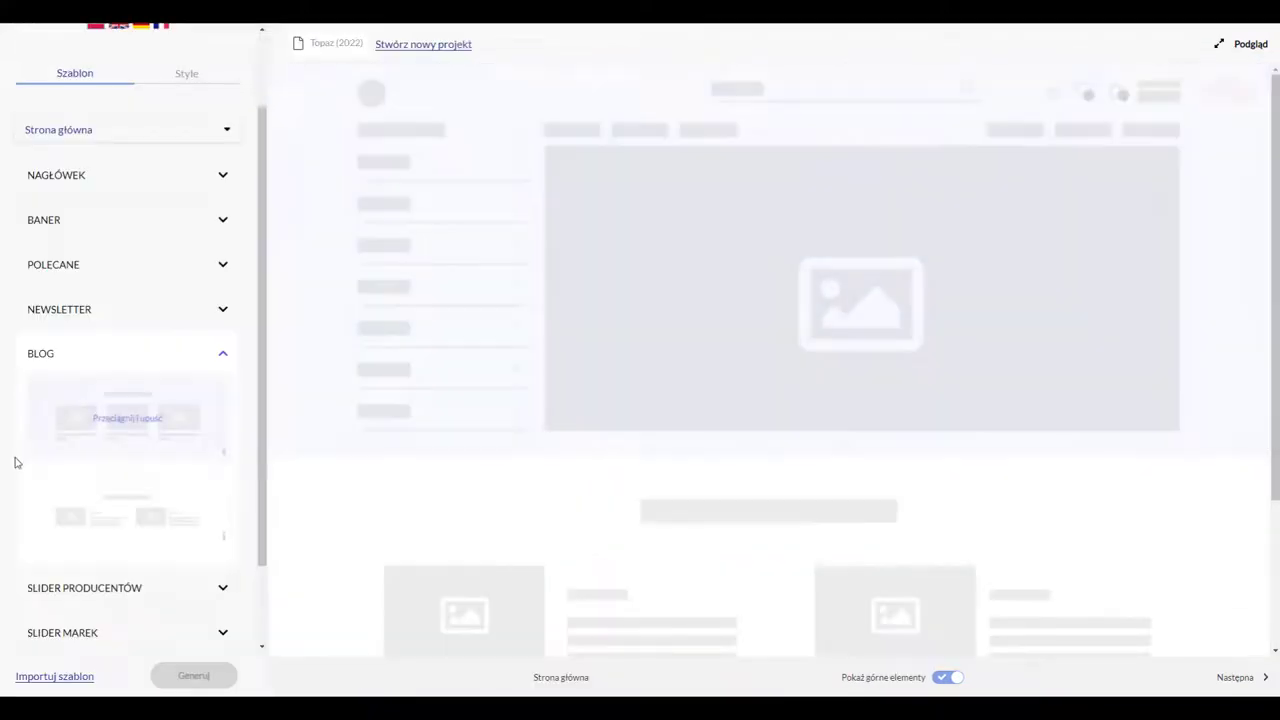
Add the single-row newsletter layout, with text beside the sign-up field, directly below the blog section.
scroll(240, 463, down, 3)
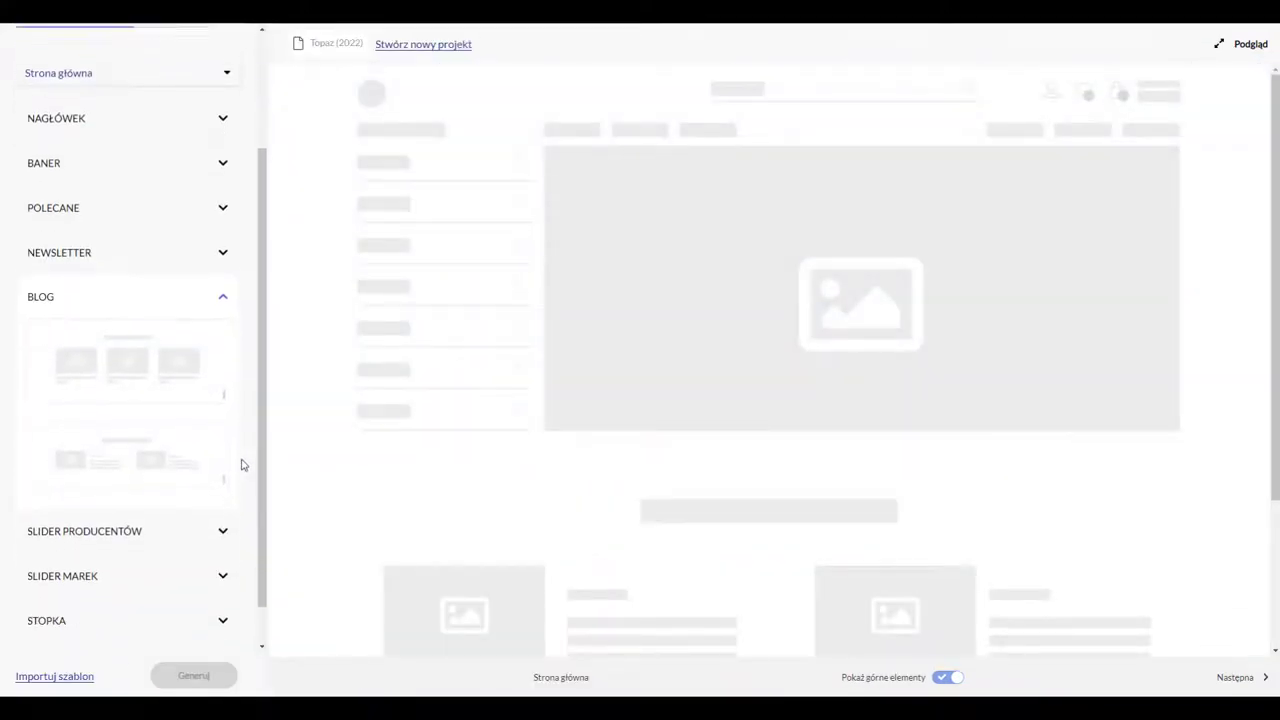
click(226, 208)
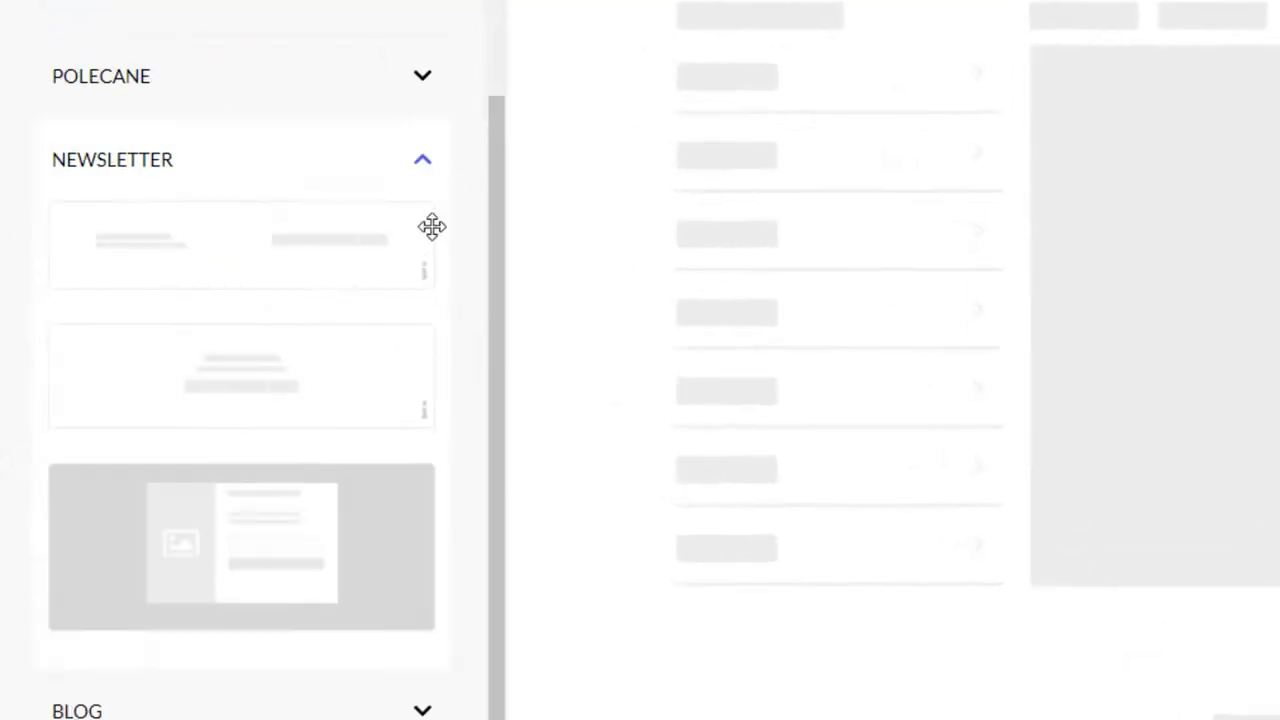
drag(314, 374, 1279, 719)
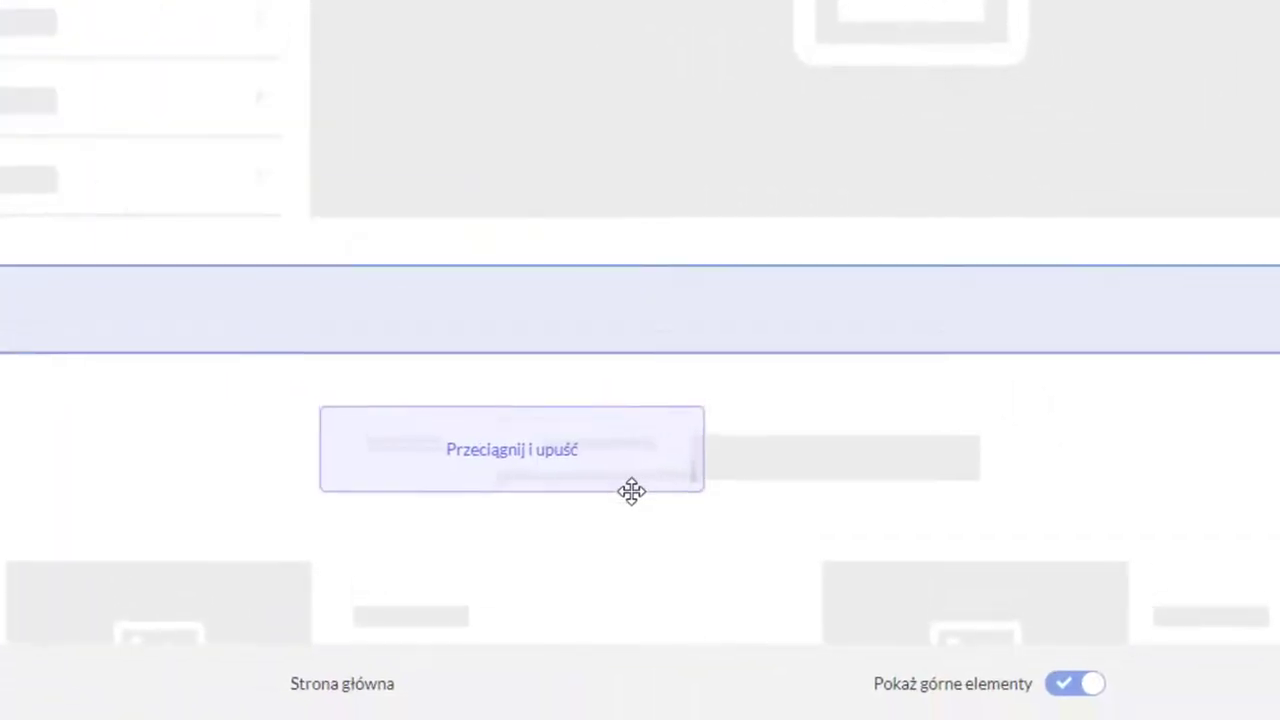
drag(631, 491, 723, 367)
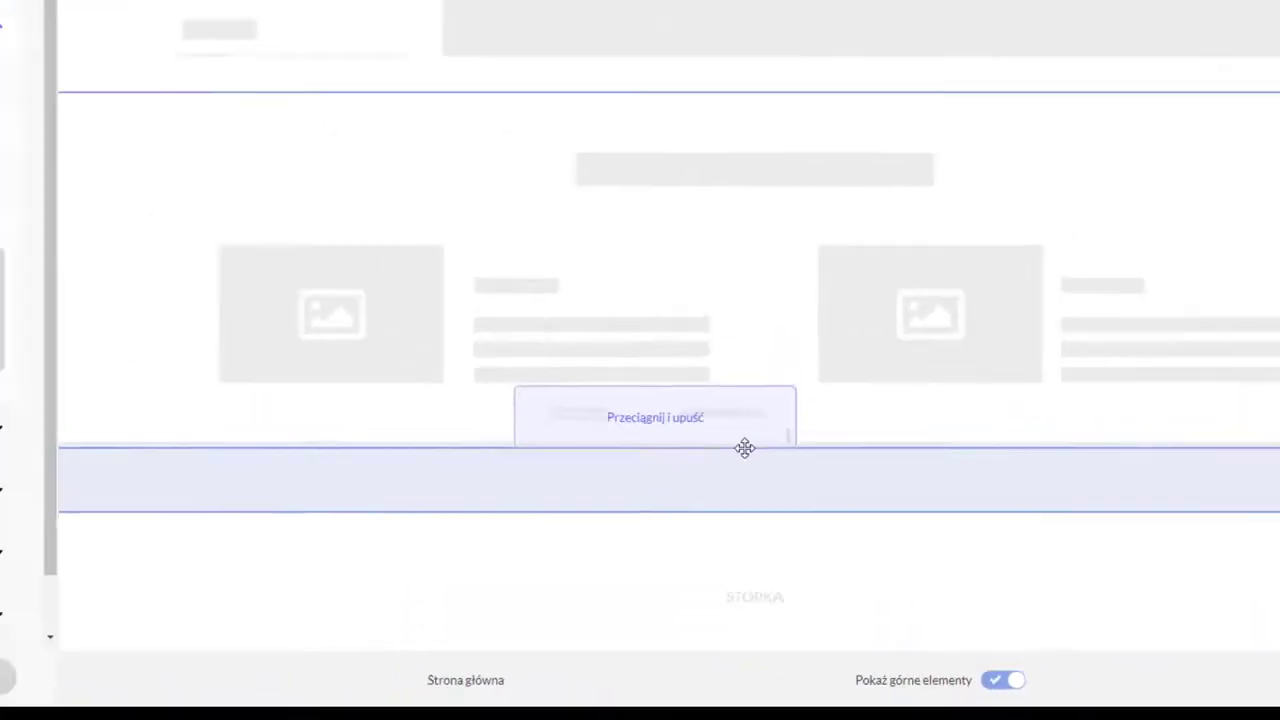
drag(745, 448, 989, 636)
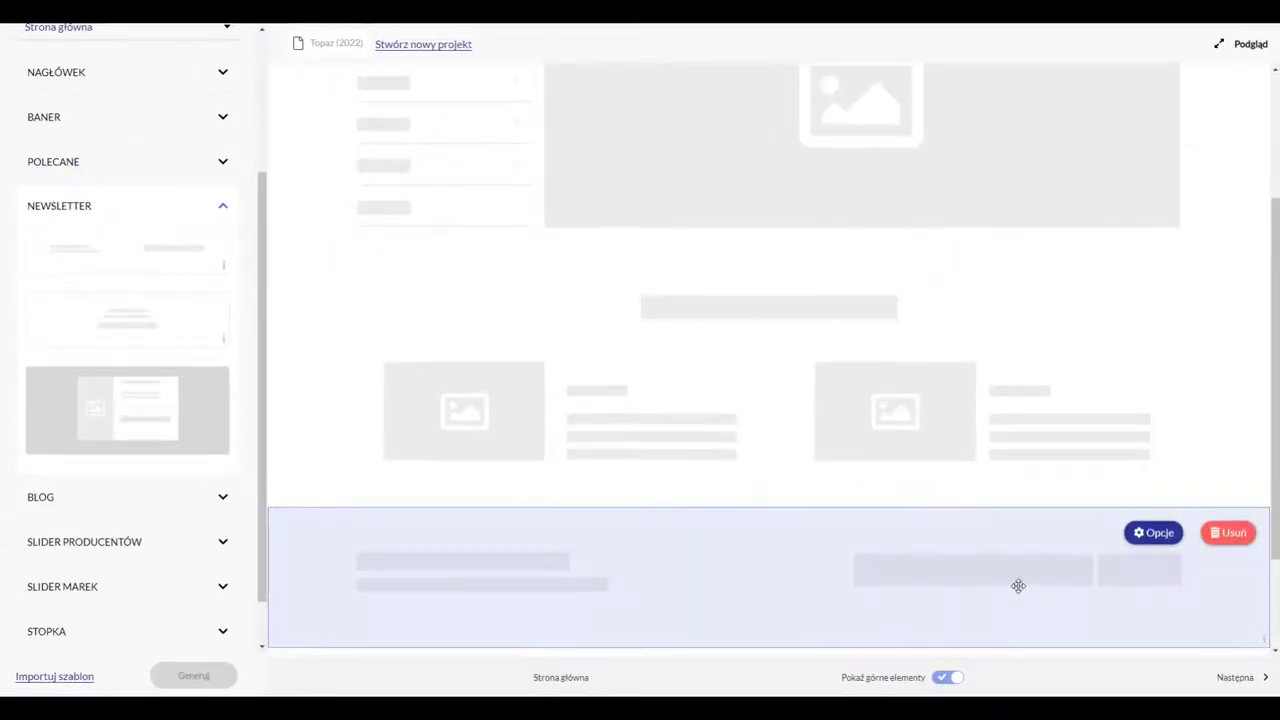
Open the preview of the home page to check the newsletter section.
scroll(1050, 540, down, 1)
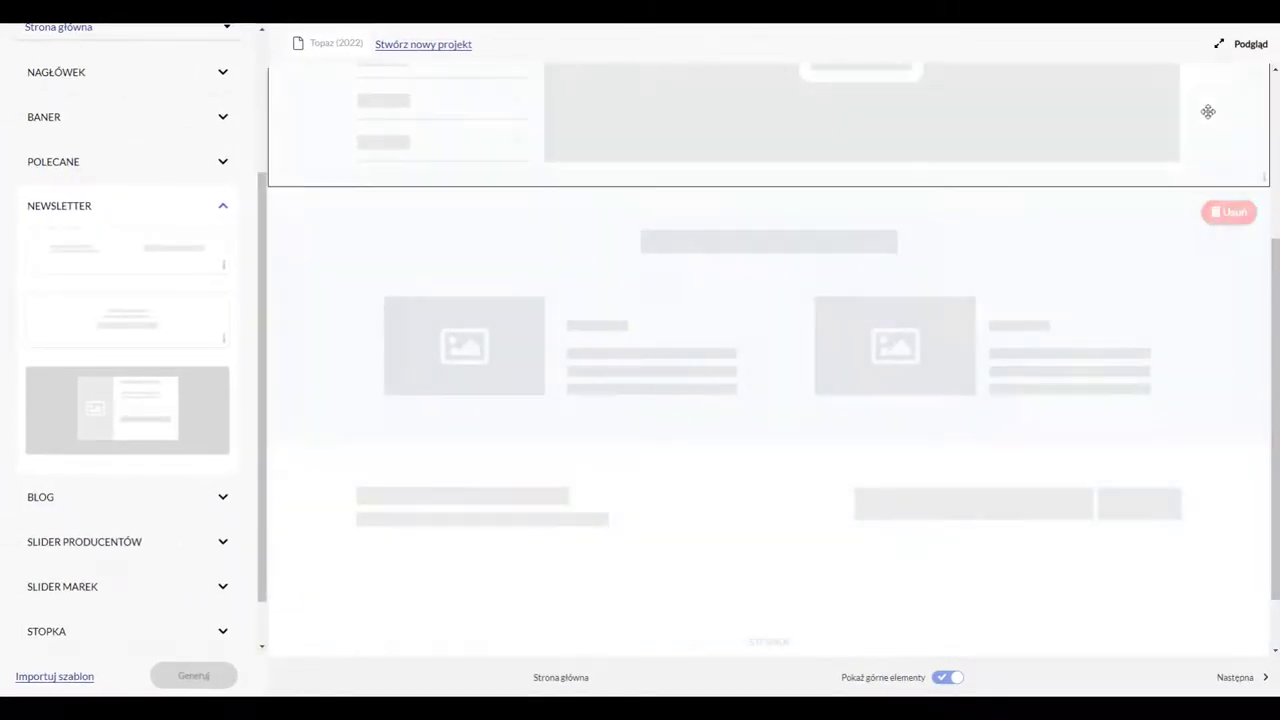
click(1229, 47)
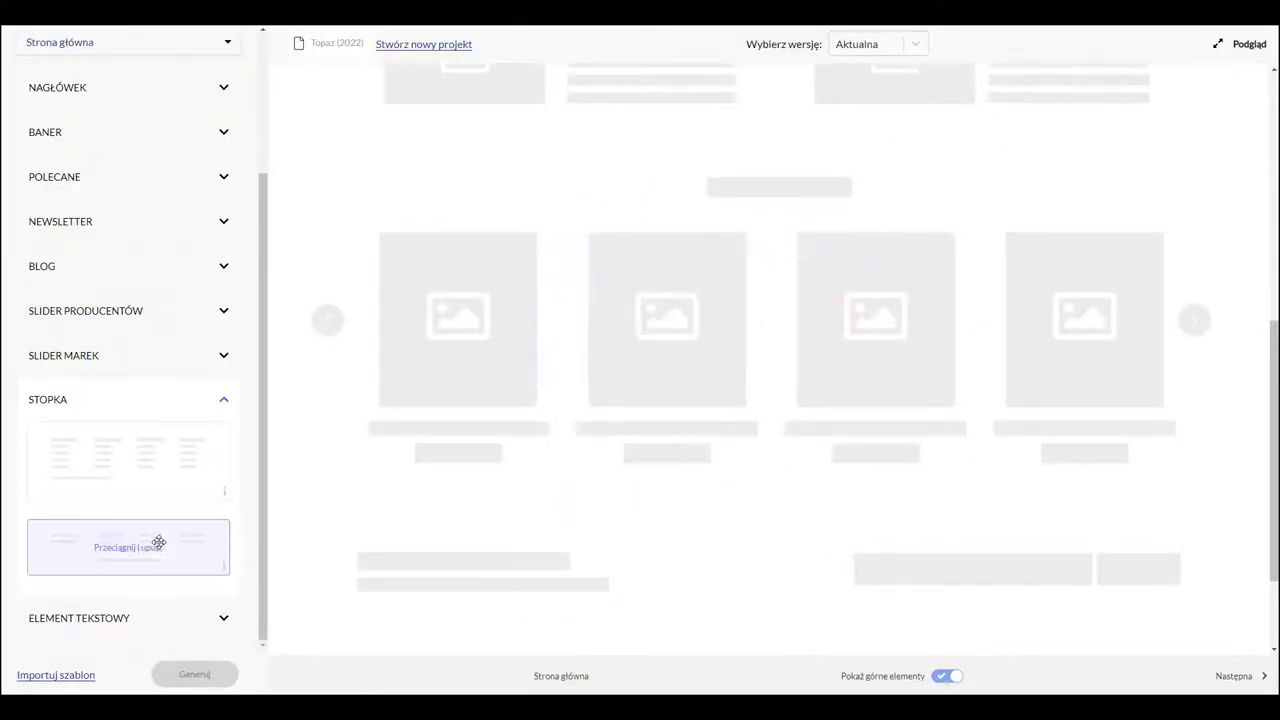
Add the compact footer layout, with centred social media icons, below the newsletter section of the home page.
drag(159, 542, 770, 611)
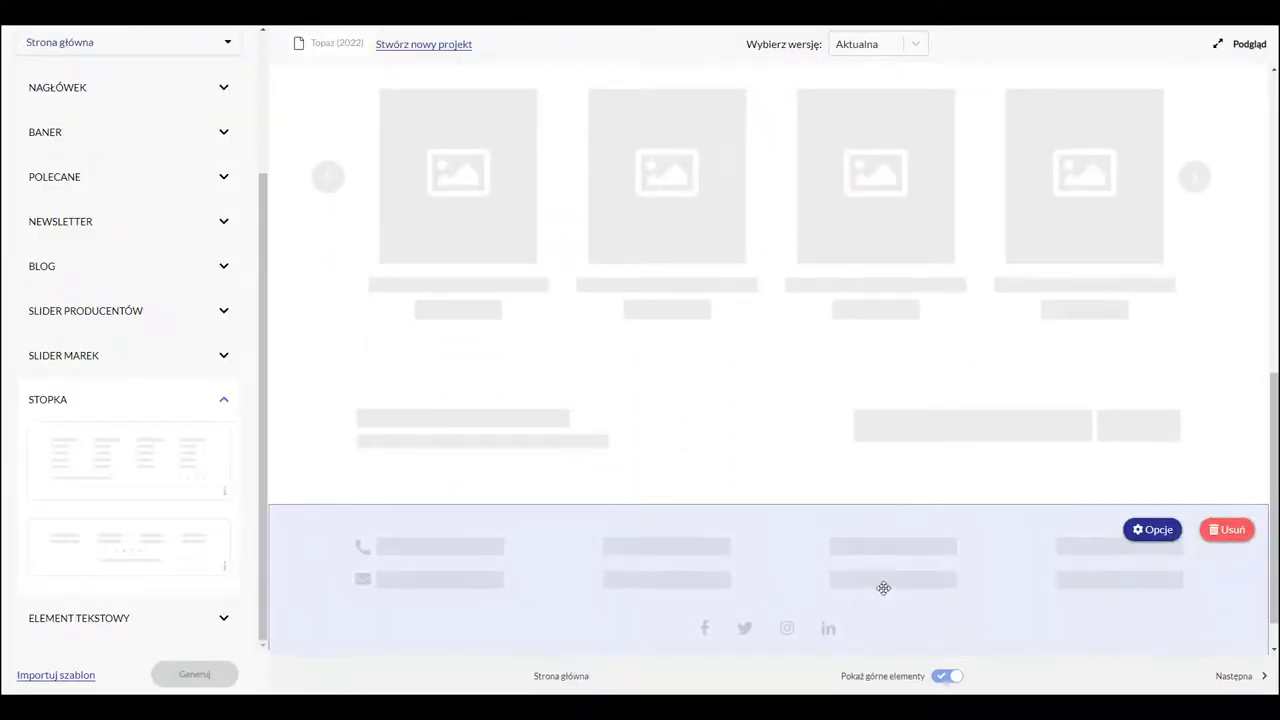
scroll(900, 600, down, 1)
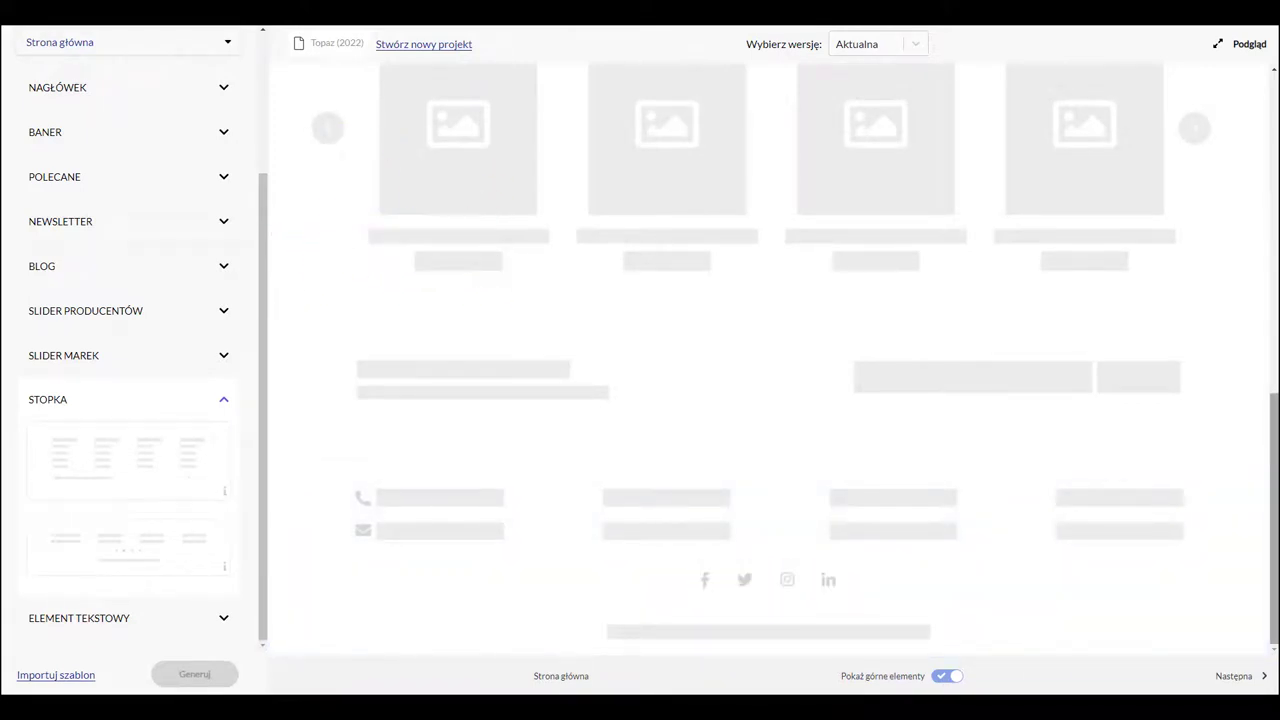
scroll(790, 360, up, 4)
scroll(790, 360, up, 4)
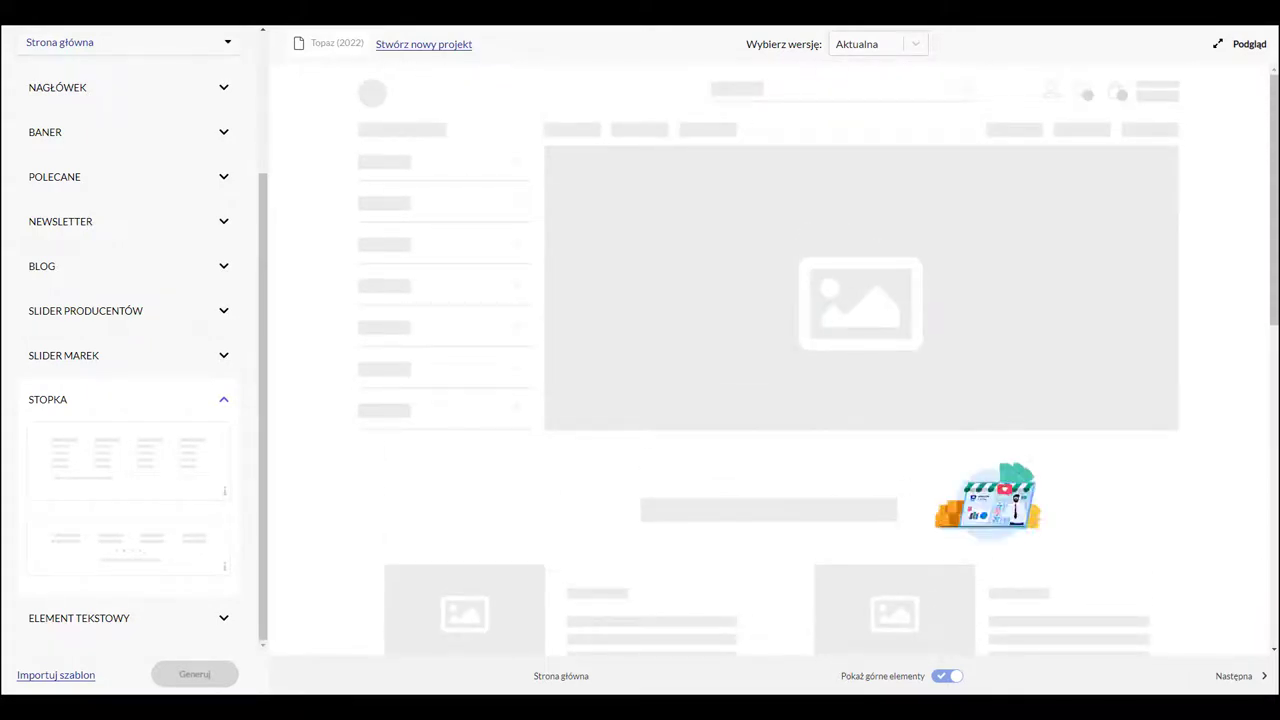
Preview the whole home page from the header to the footer and return to the editor.
click(1240, 44)
scroll(640, 360, down, 8)
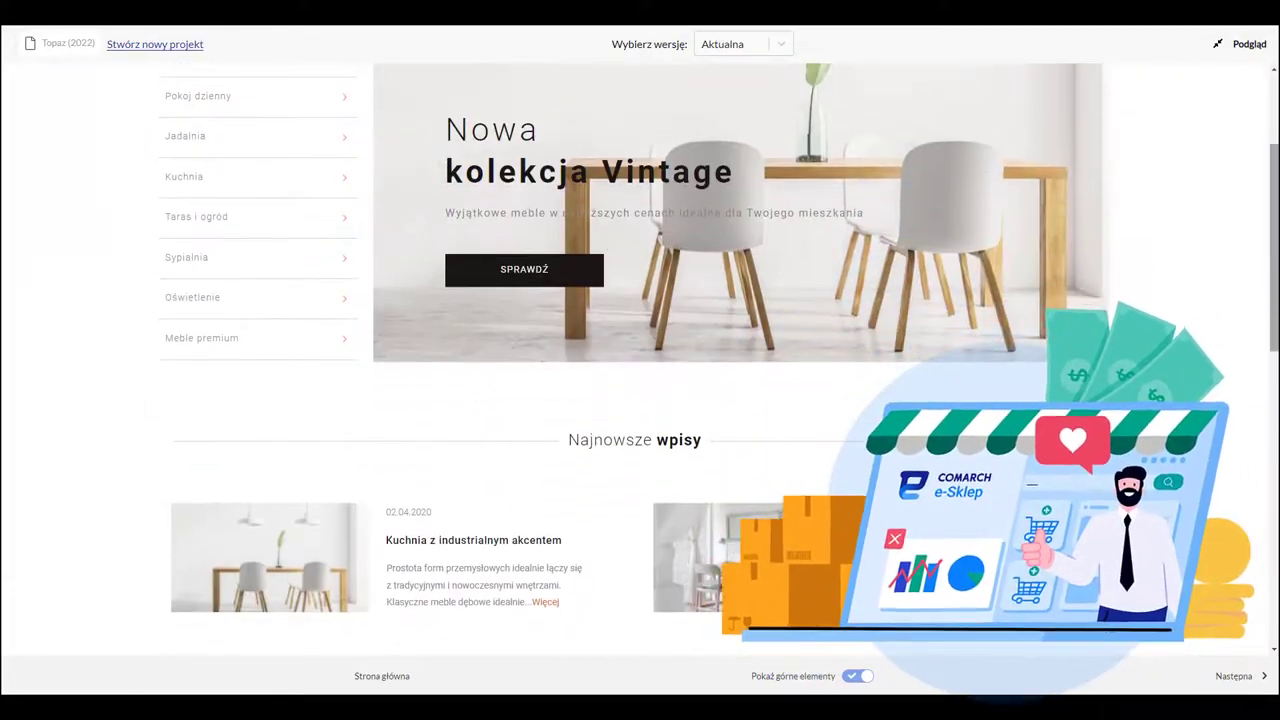
scroll(640, 360, down, 2)
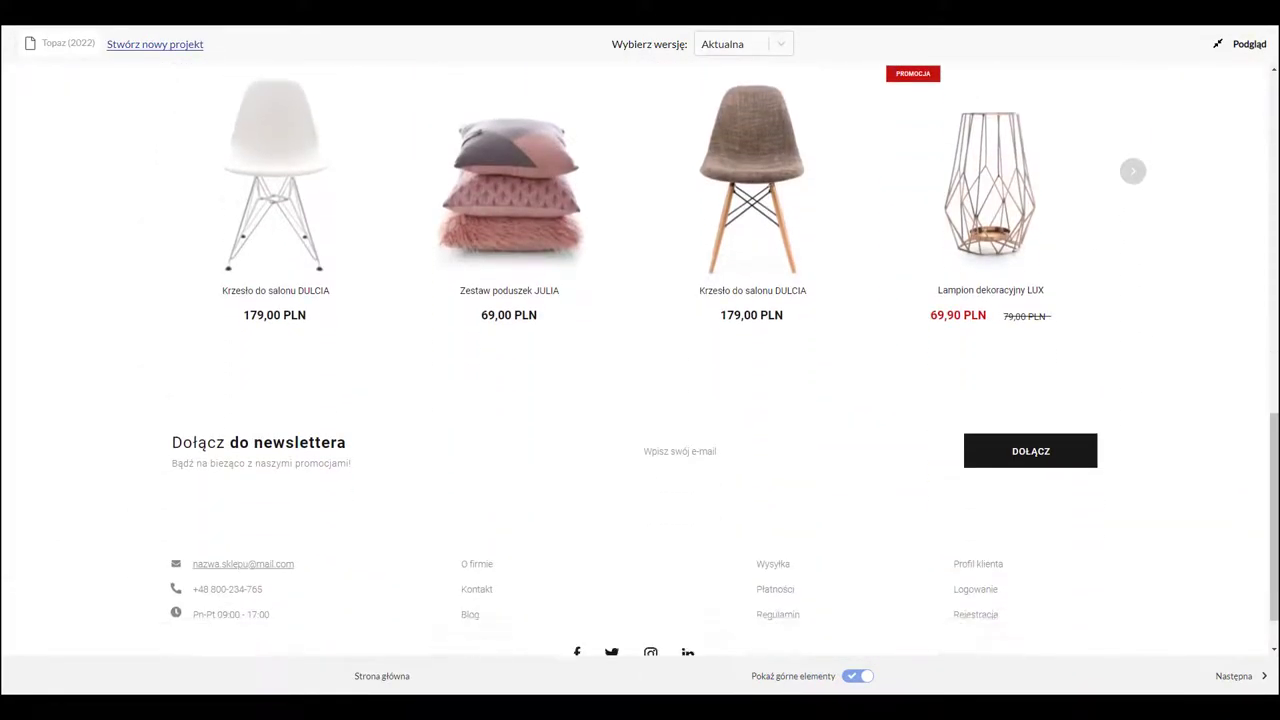
scroll(640, 360, up, 5)
scroll(640, 360, up, 5)
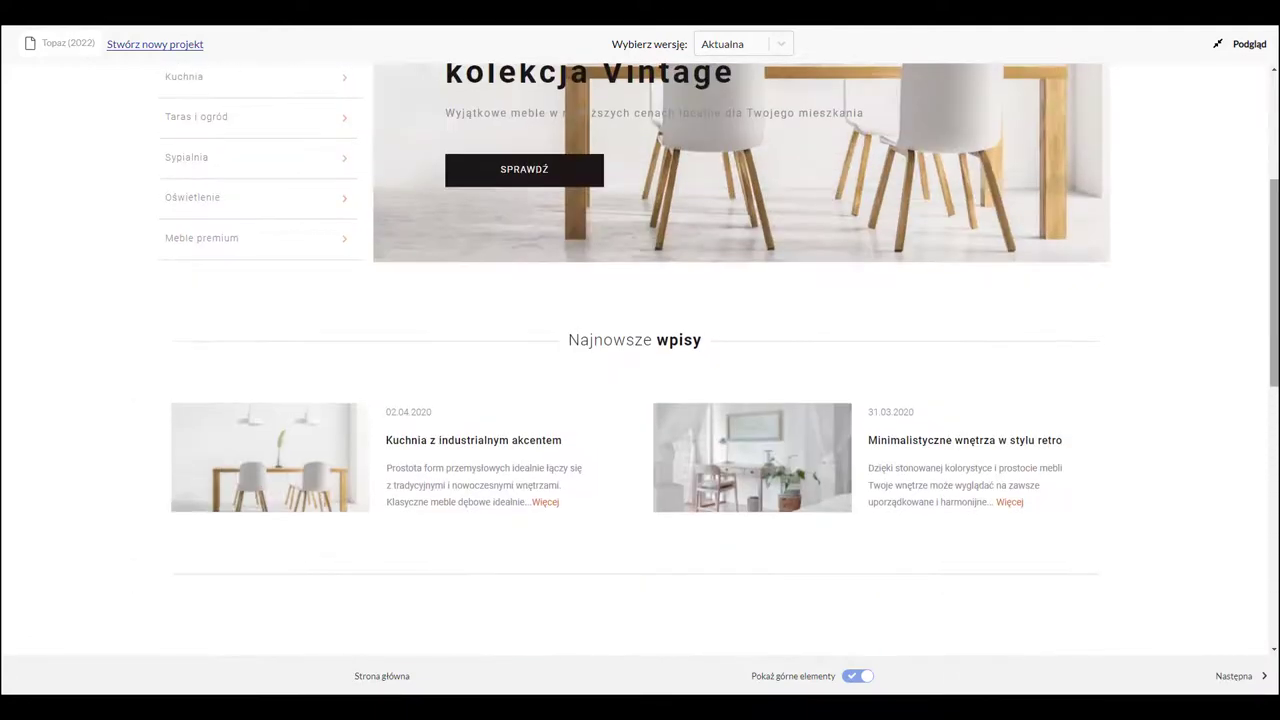
click(1240, 44)
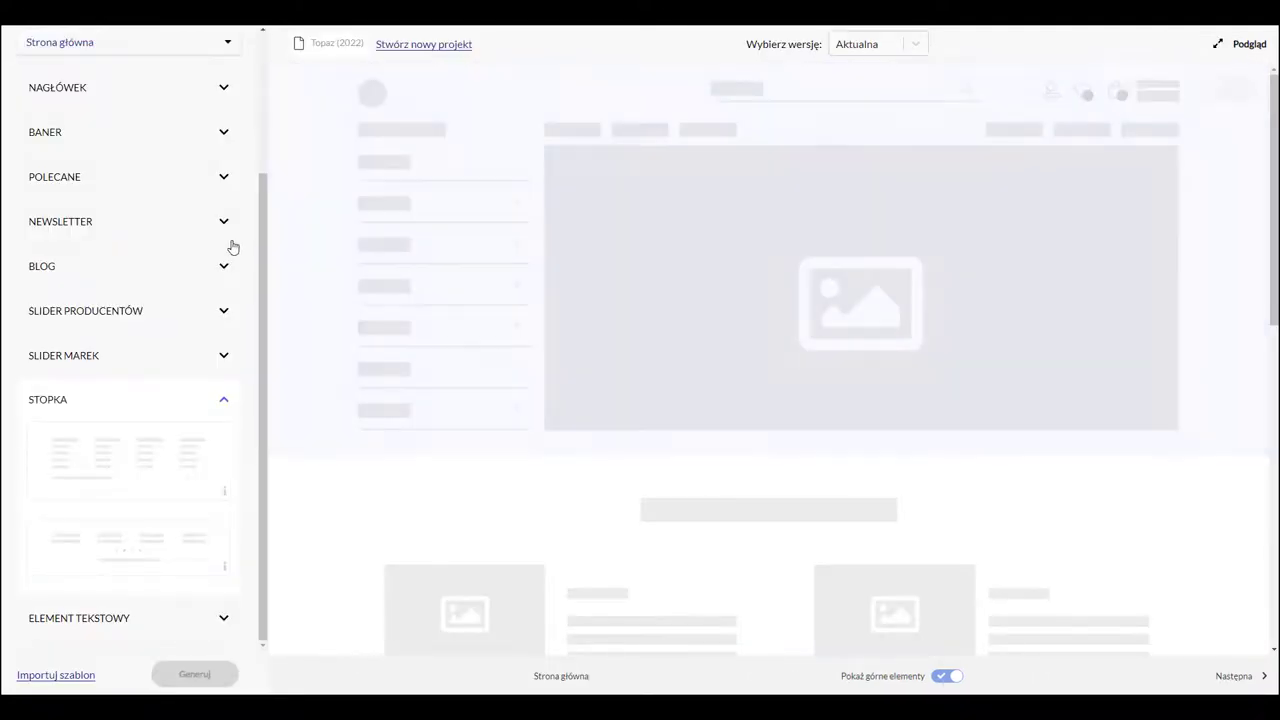
Switch the template being edited to the Lista towarów page.
scroll(231, 246, up, 3)
click(205, 229)
click(190, 266)
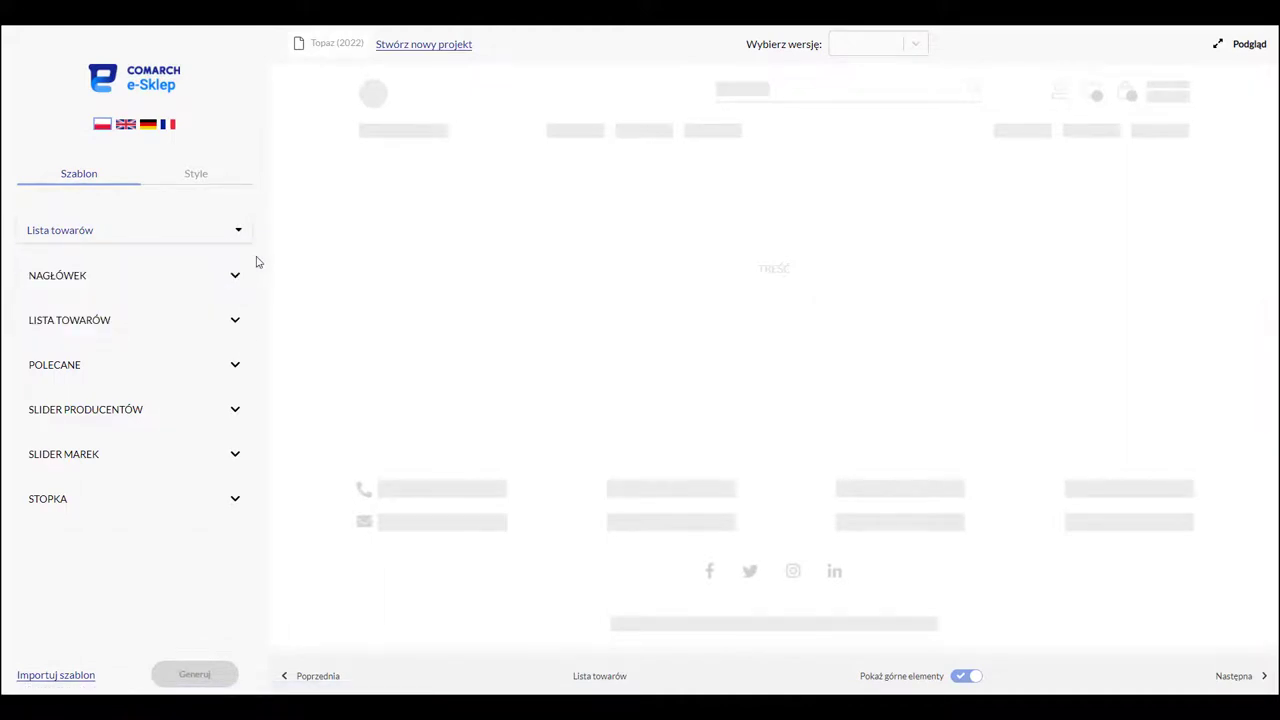
Browse the product list layouts and add the one with a filter sidebar and three-column product grid to the content area.
click(237, 319)
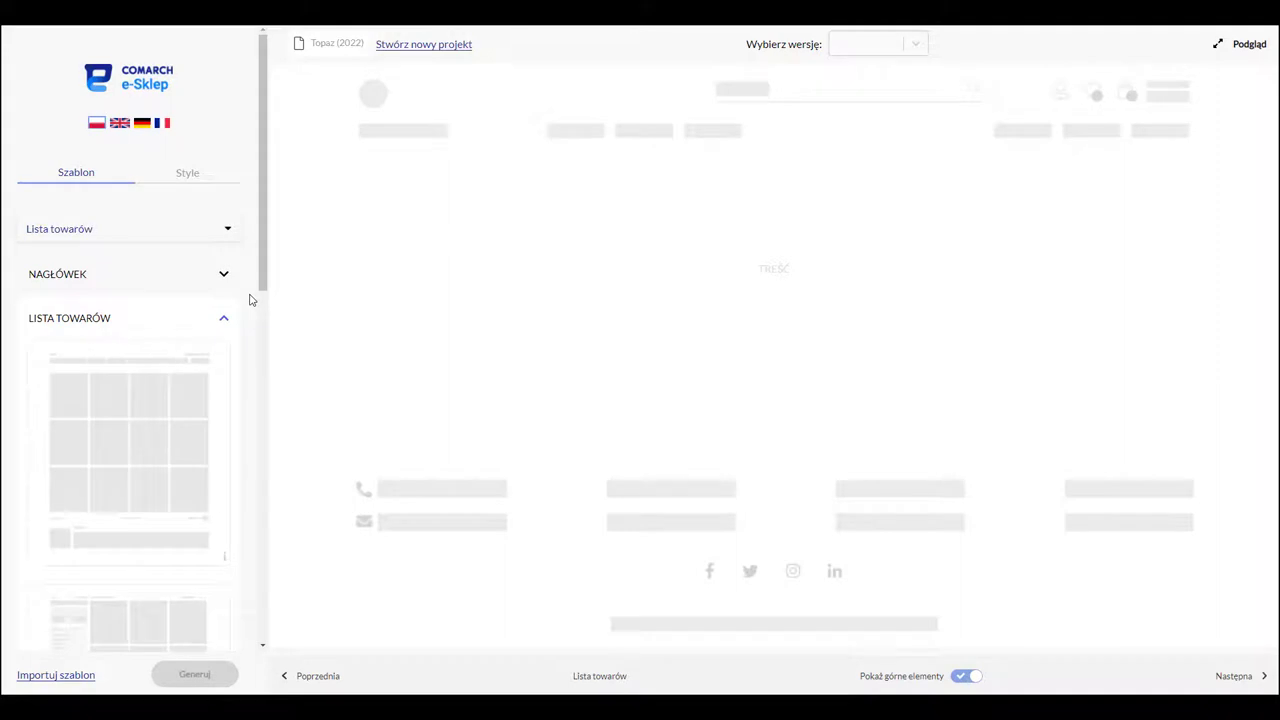
scroll(251, 300, down, 5)
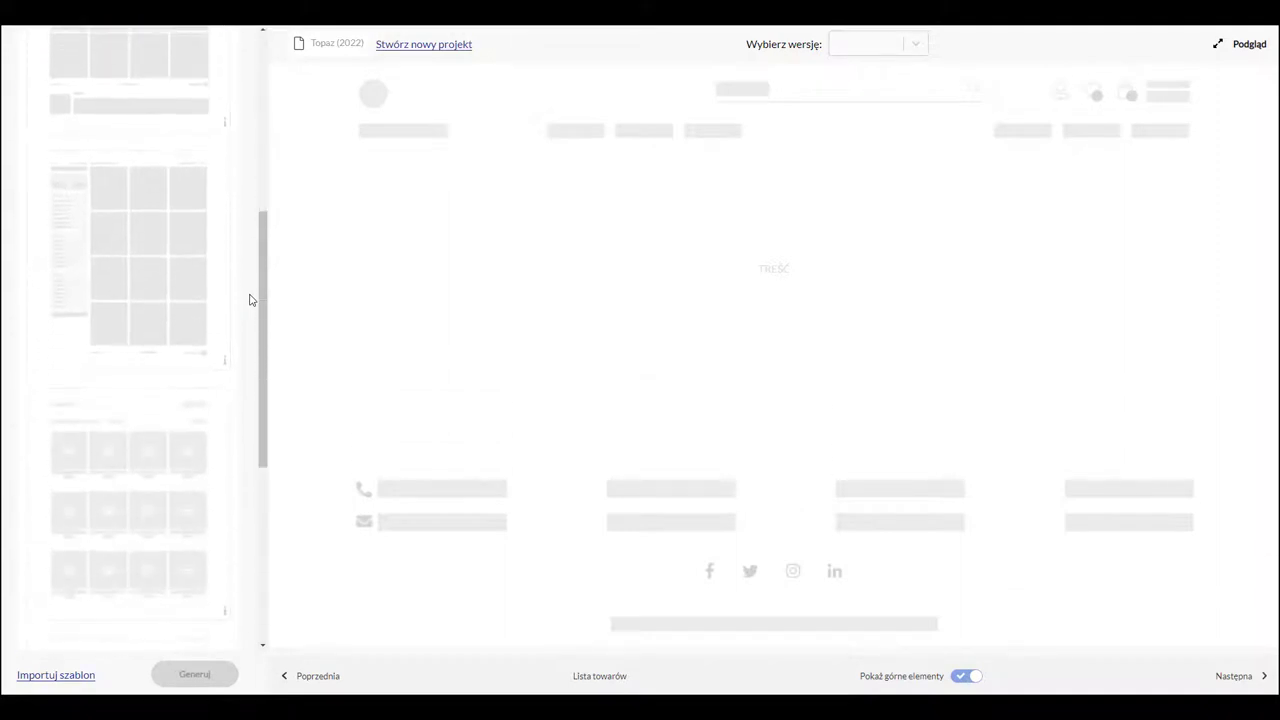
scroll(251, 300, down, 3)
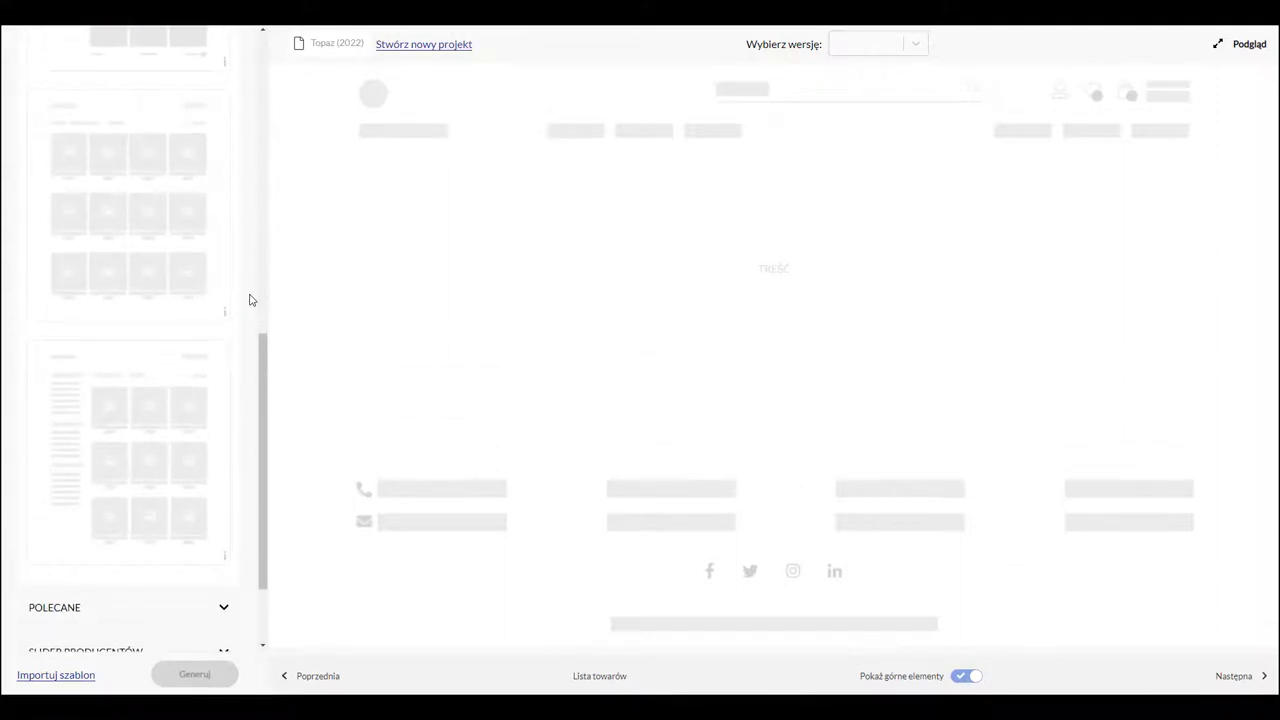
scroll(251, 300, up, 3)
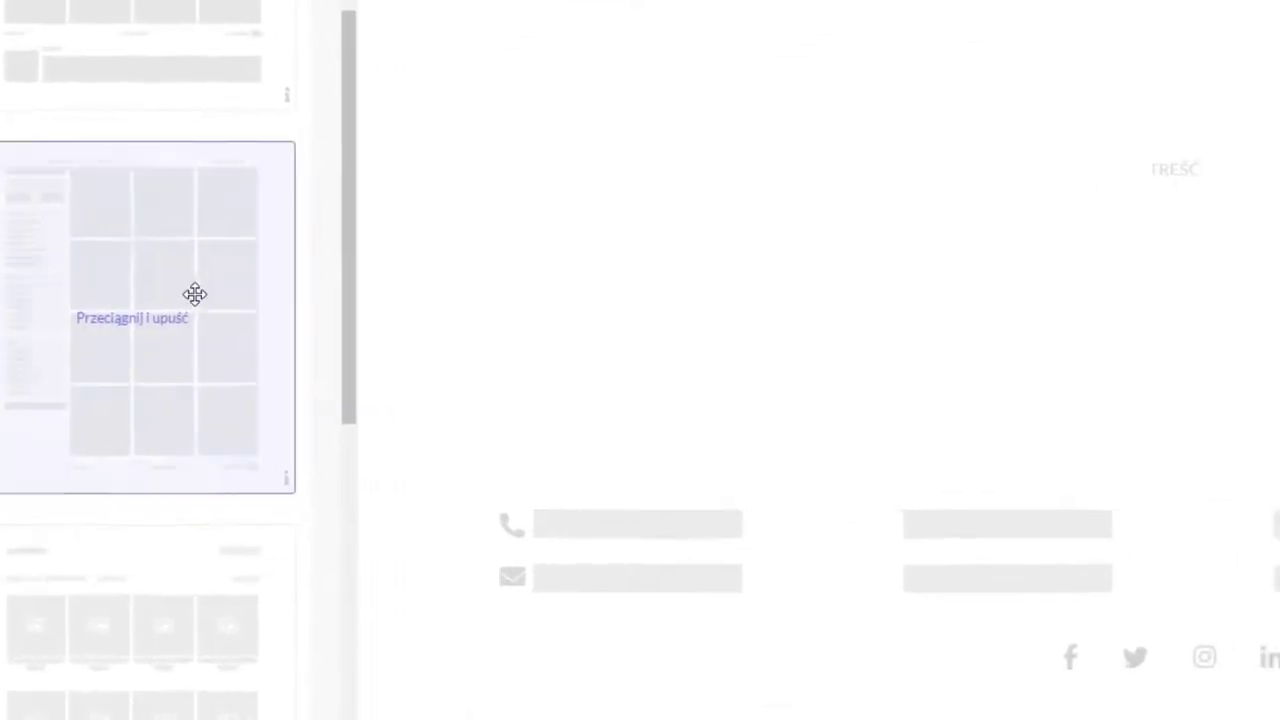
drag(194, 293, 931, 214)
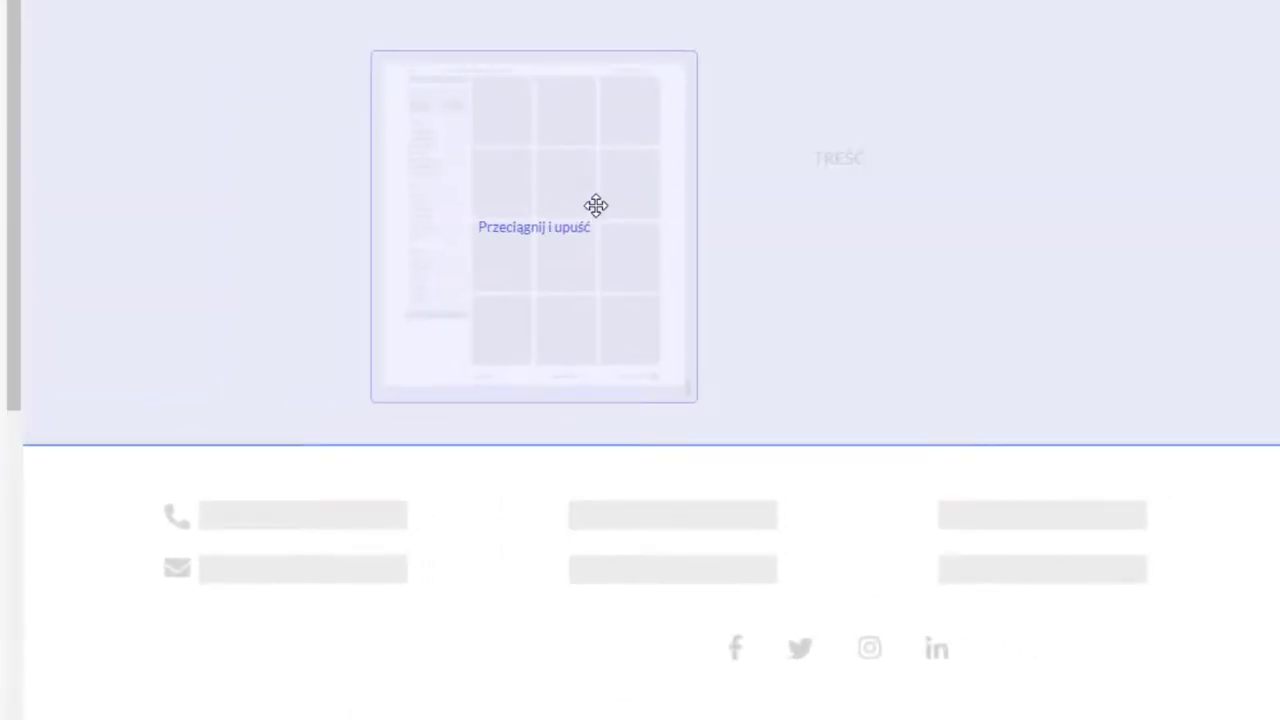
drag(596, 205, 597, 211)
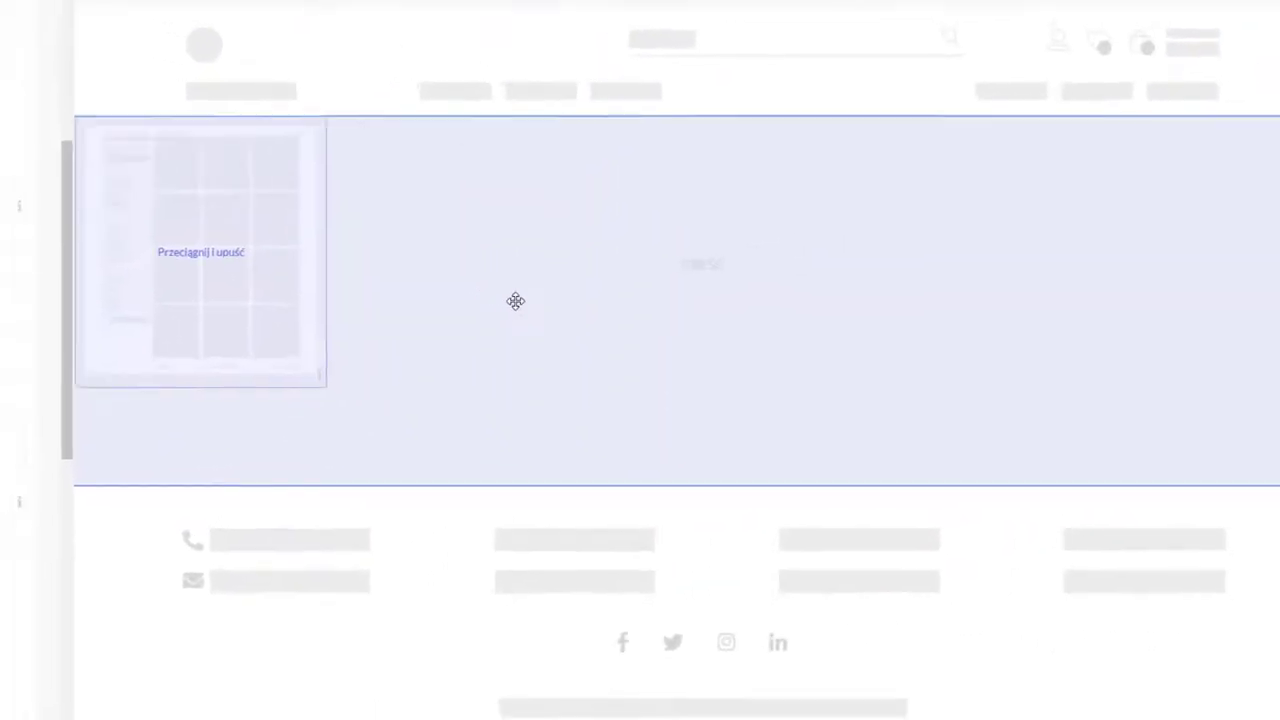
drag(515, 301, 515, 301)
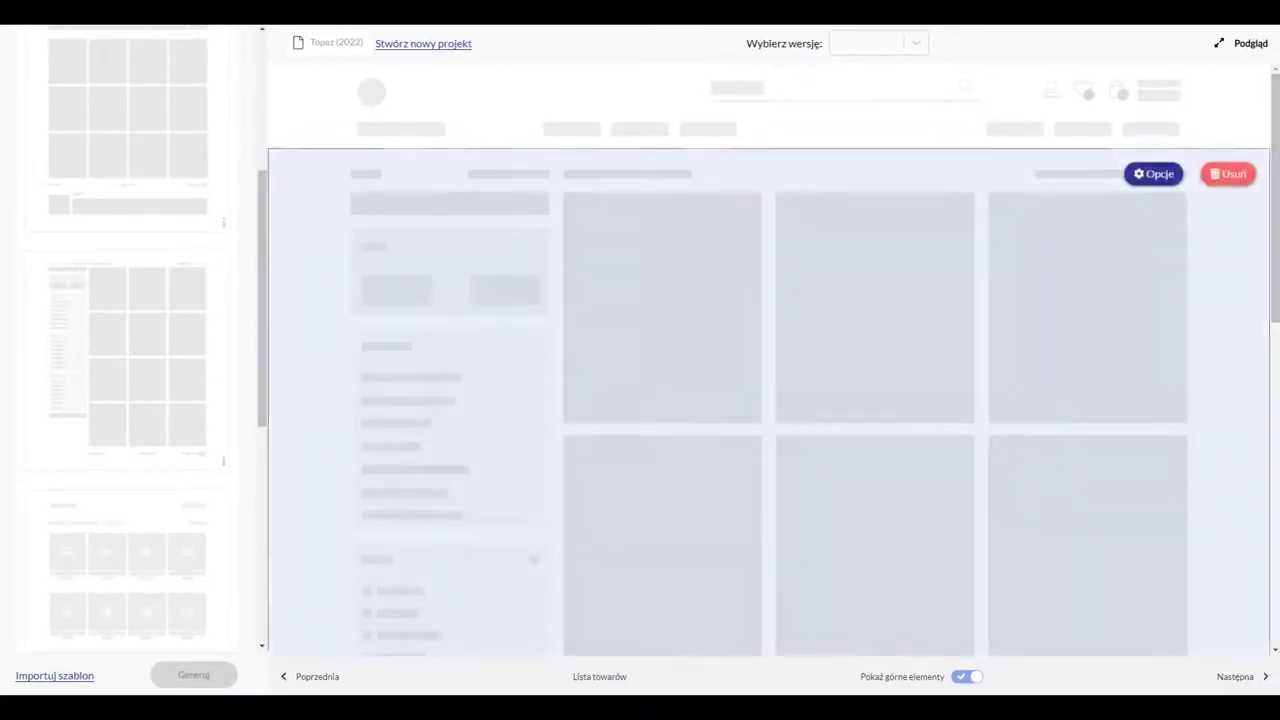
scroll(1267, 263, down, 3)
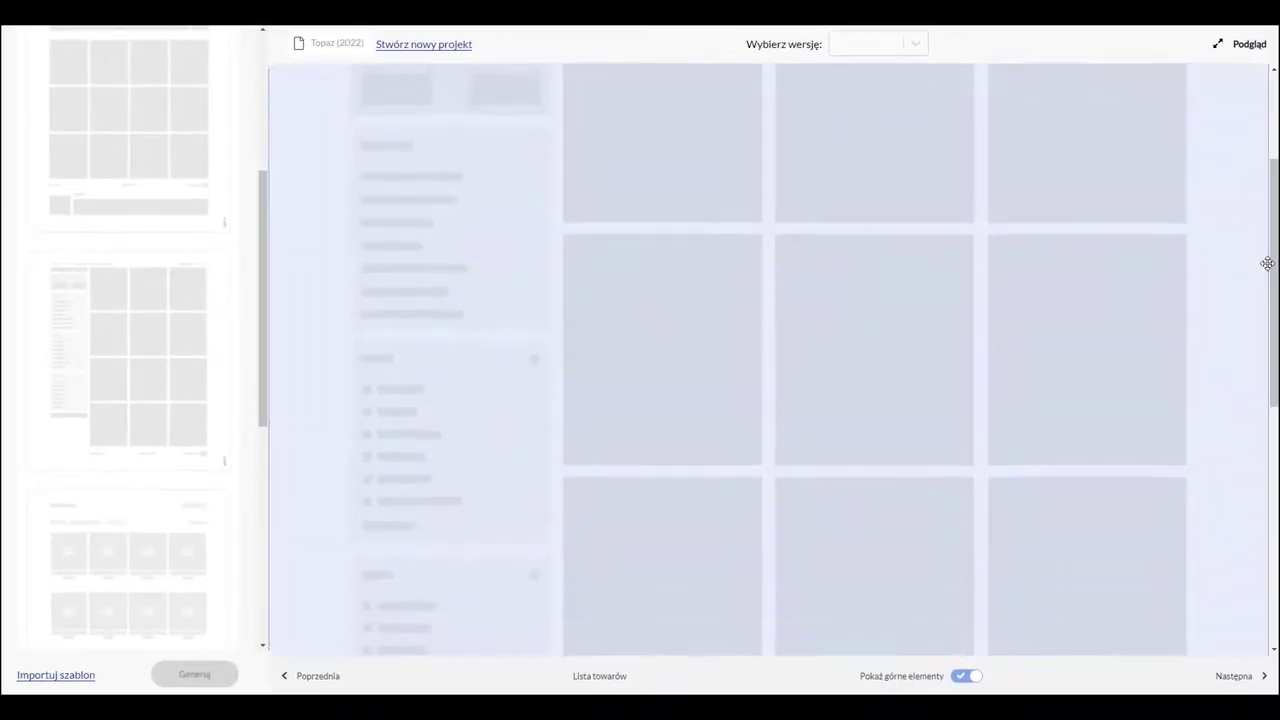
scroll(1267, 263, down, 5)
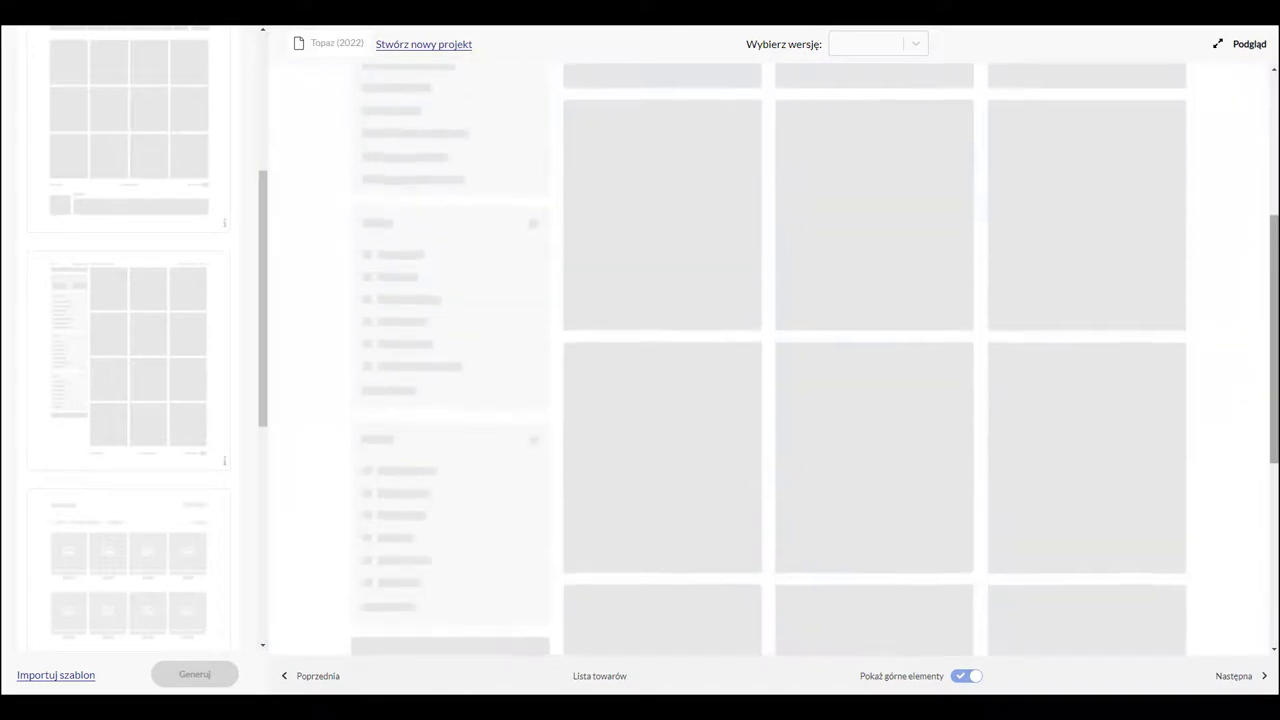
scroll(1267, 263, up, 10)
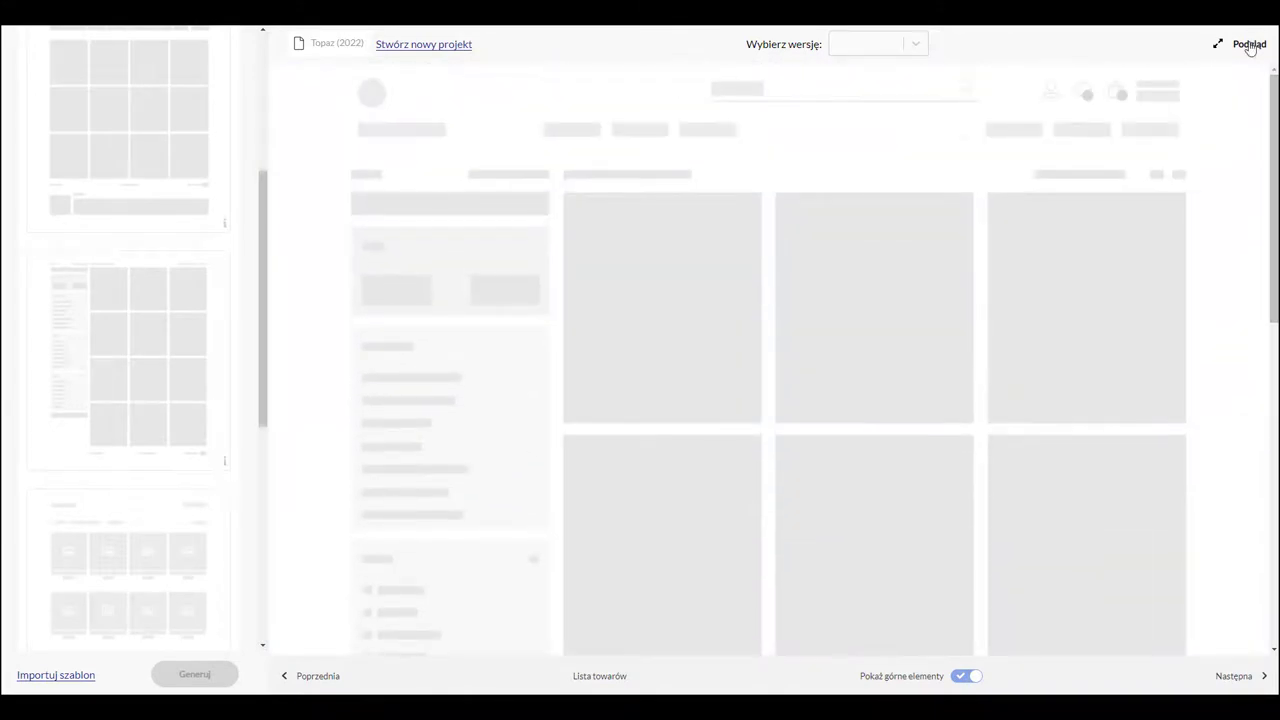
Preview the product list page down to its category description and return to the editor.
click(1249, 45)
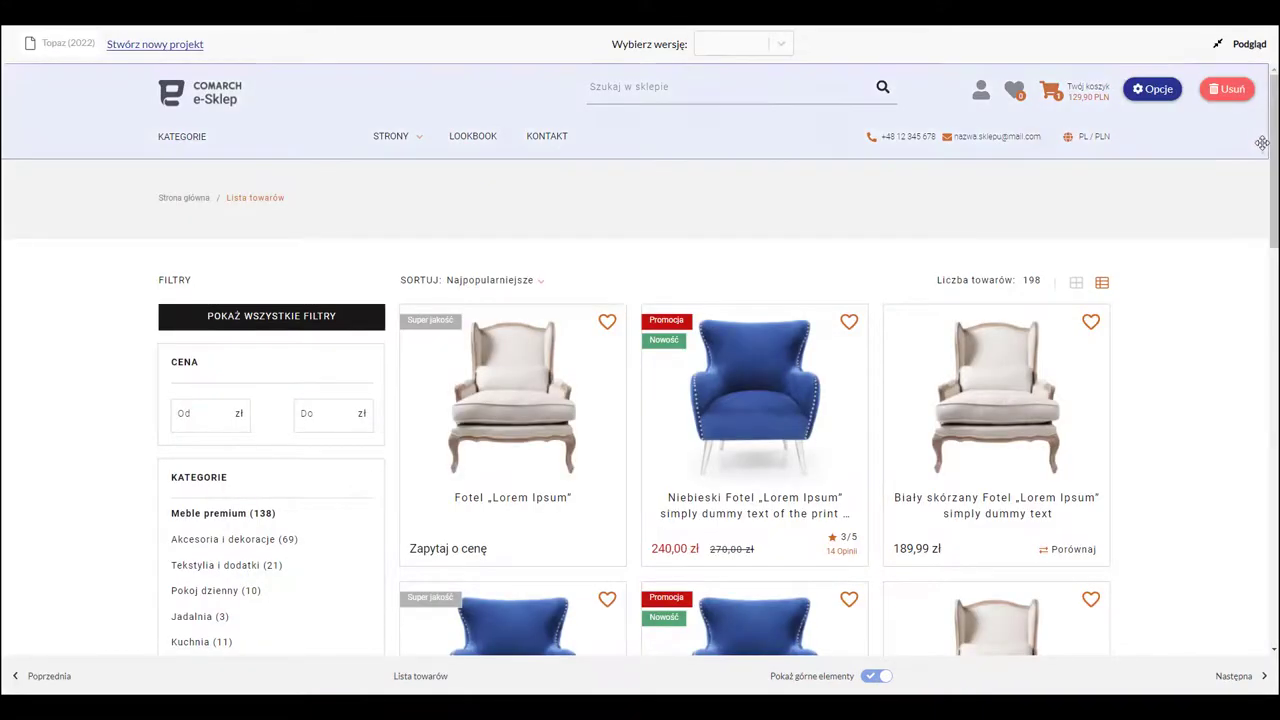
scroll(1265, 255, down, 4)
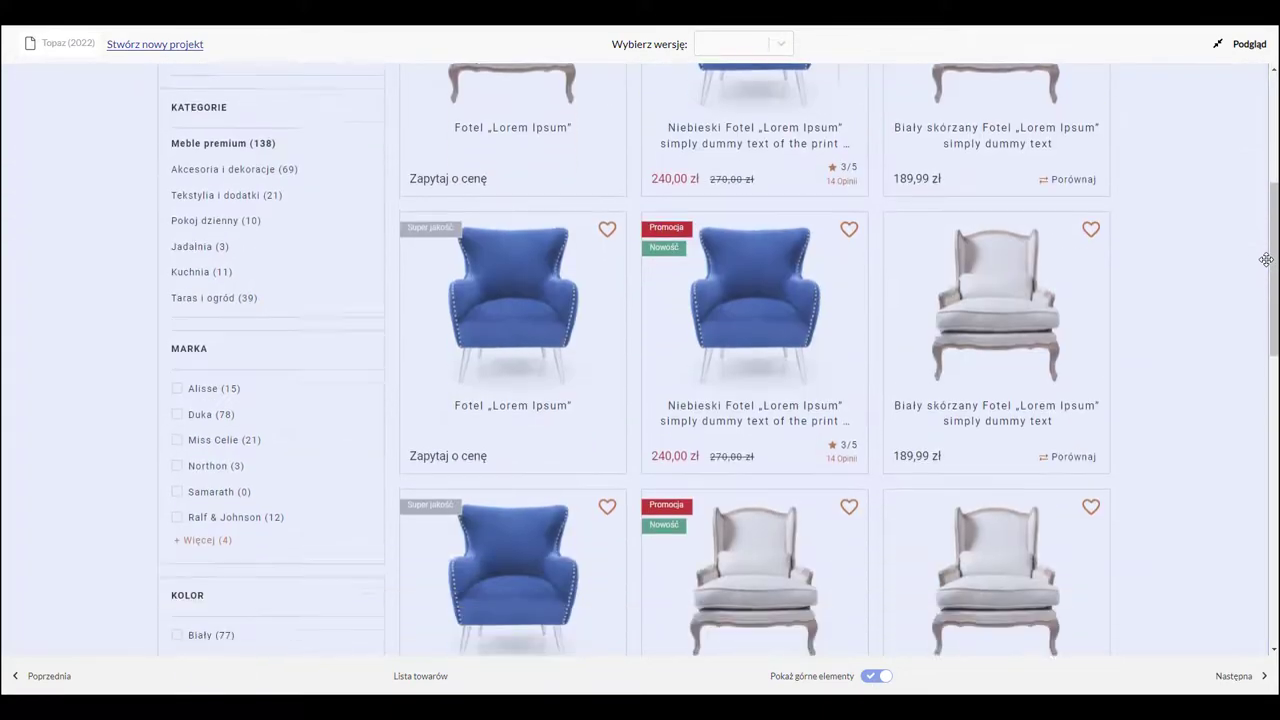
scroll(1266, 260, down, 1)
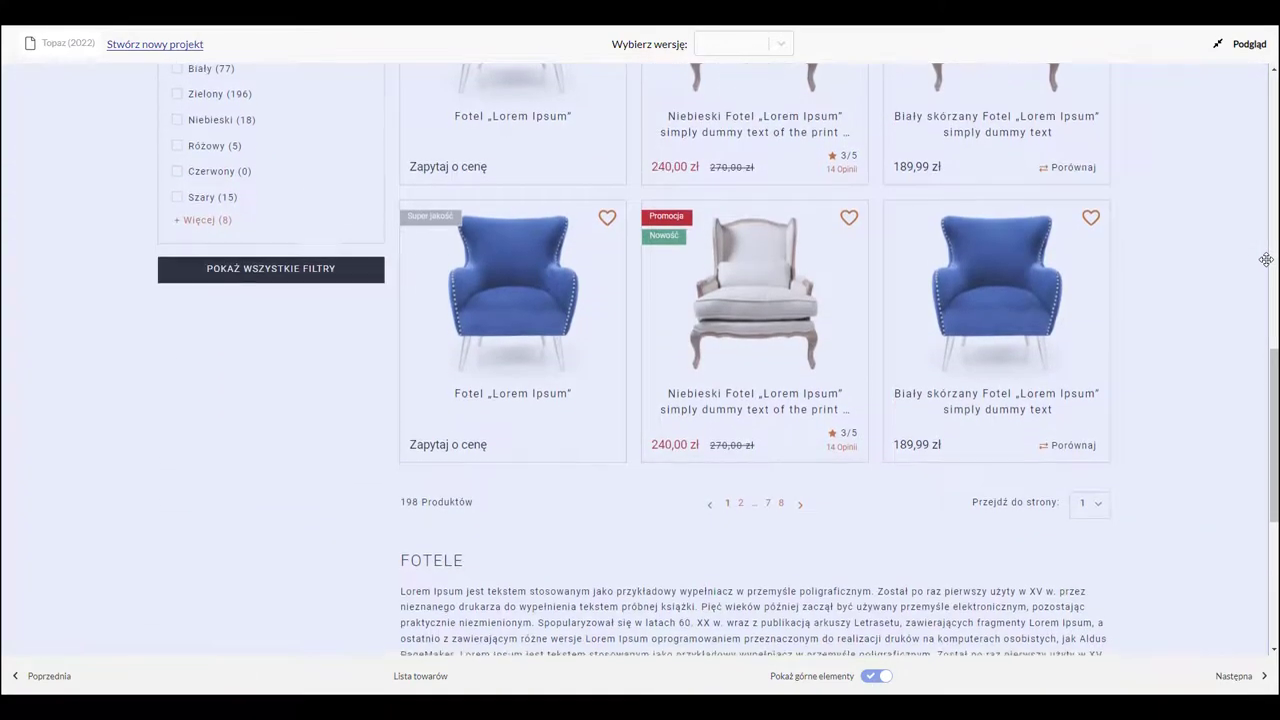
scroll(1266, 259, down, 4)
scroll(1266, 259, up, 12)
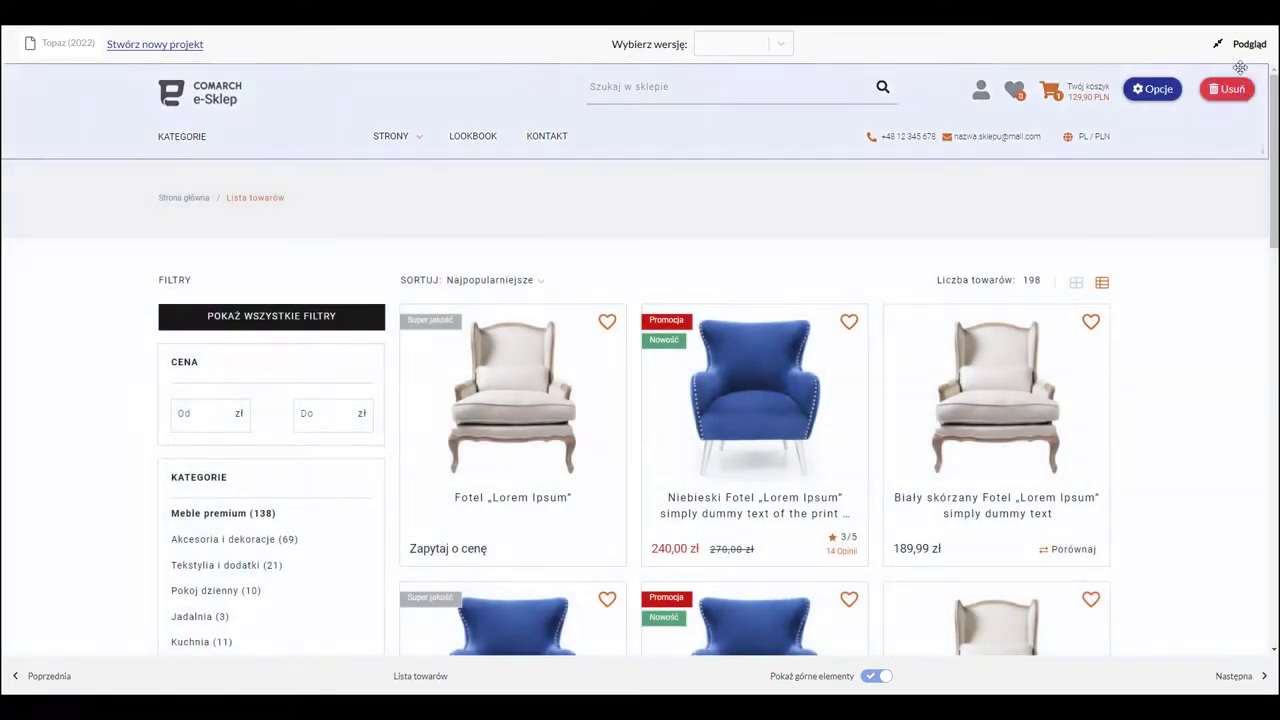
click(1246, 43)
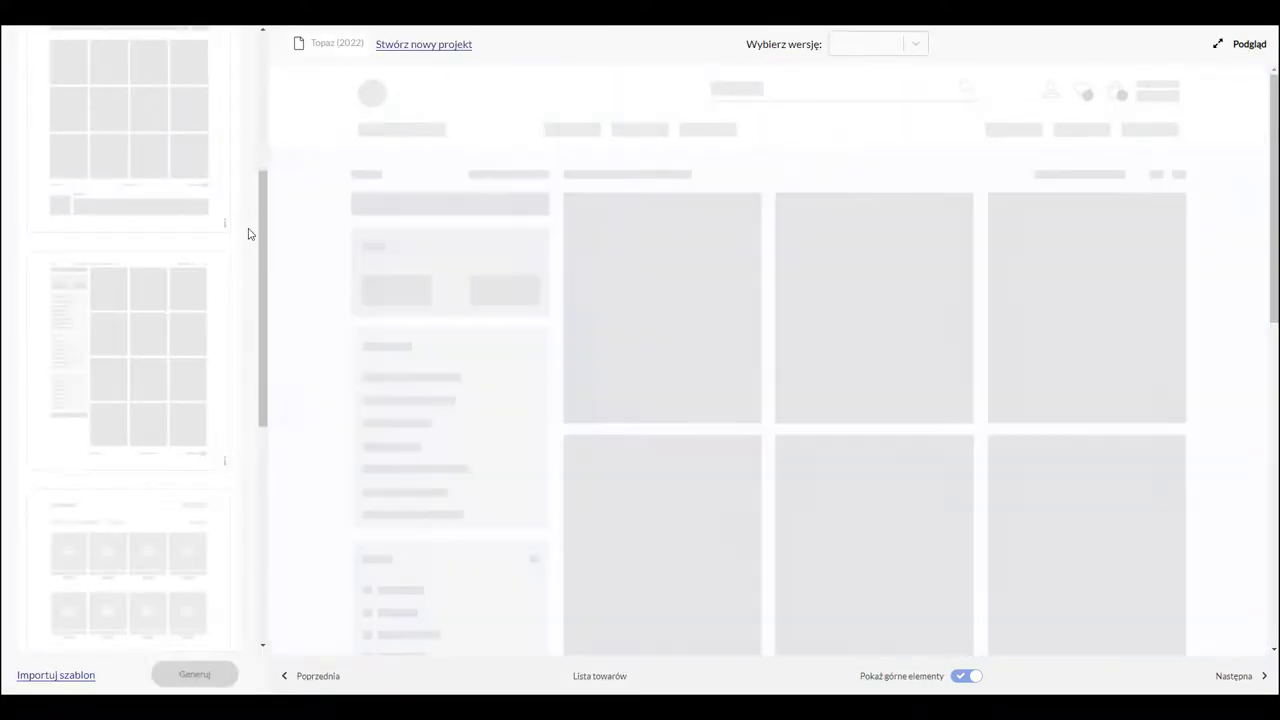
Switch to the Szczegóły towaru page and add the first product layout, with thumbnails beside the main image, to the content area.
scroll(246, 234, up, 4)
click(234, 231)
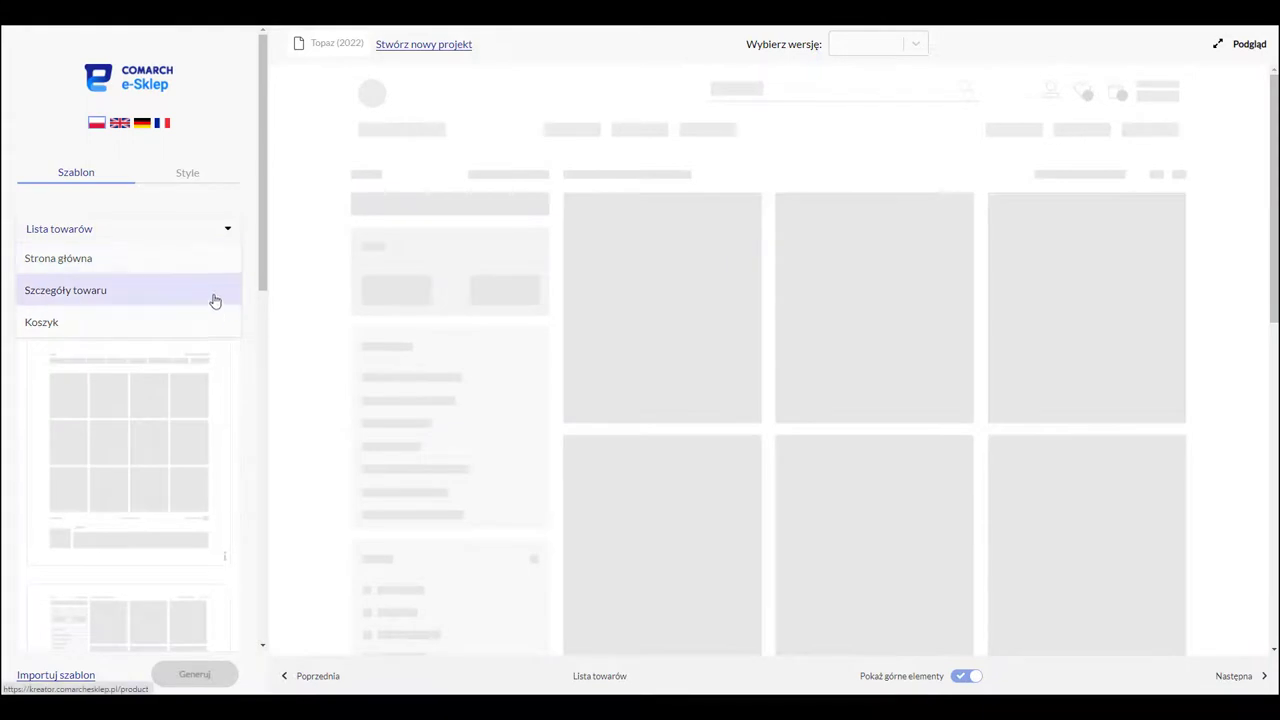
click(214, 297)
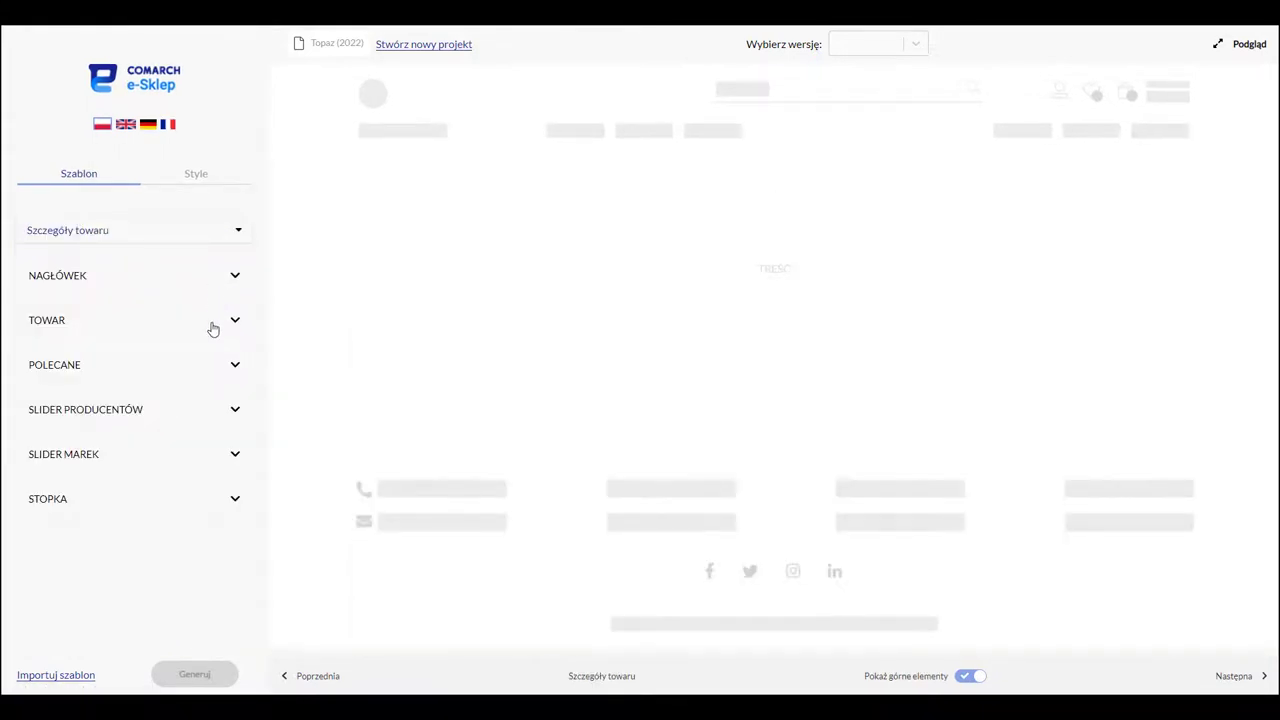
click(213, 329)
drag(126, 429, 548, 272)
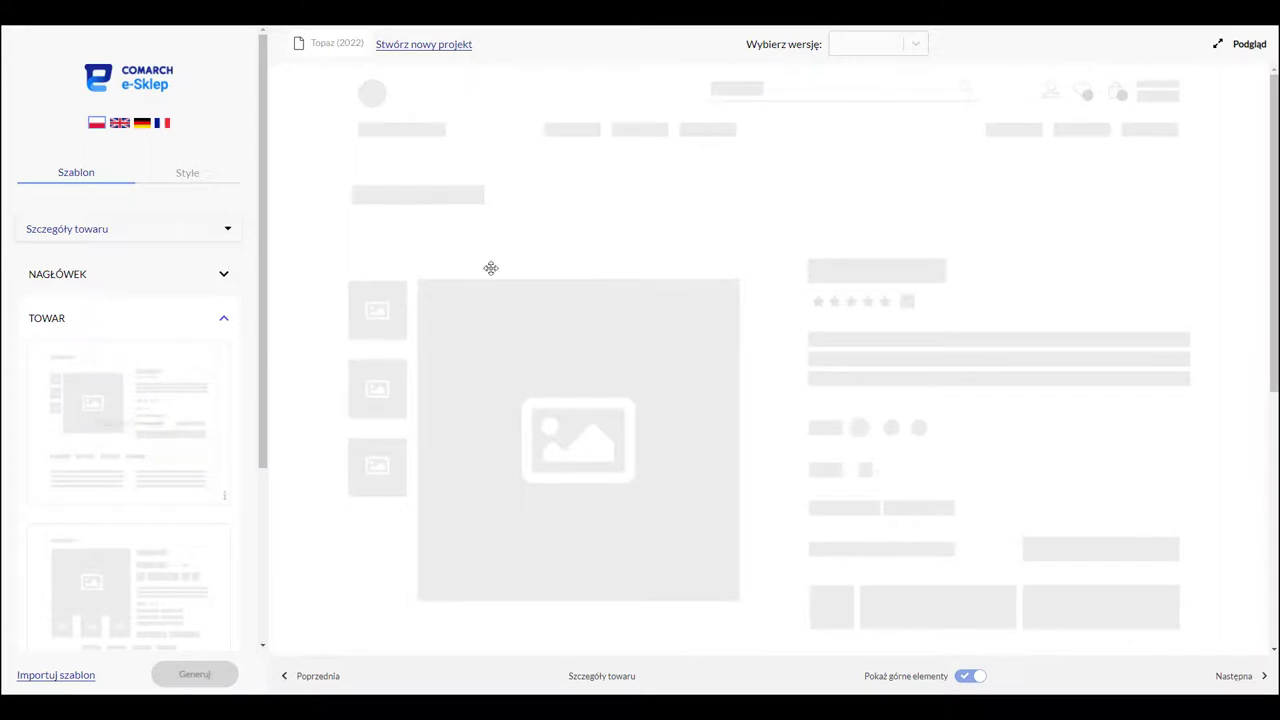
scroll(1146, 214, down, 1)
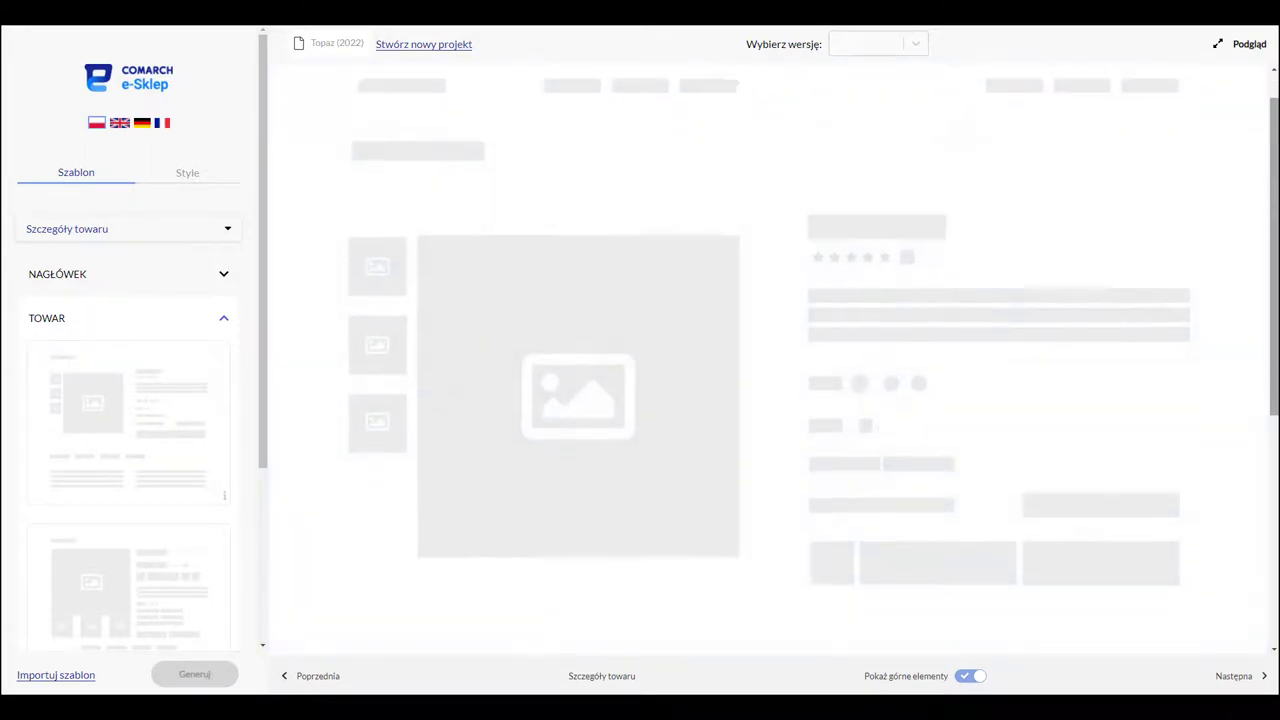
scroll(773, 353, down, 5)
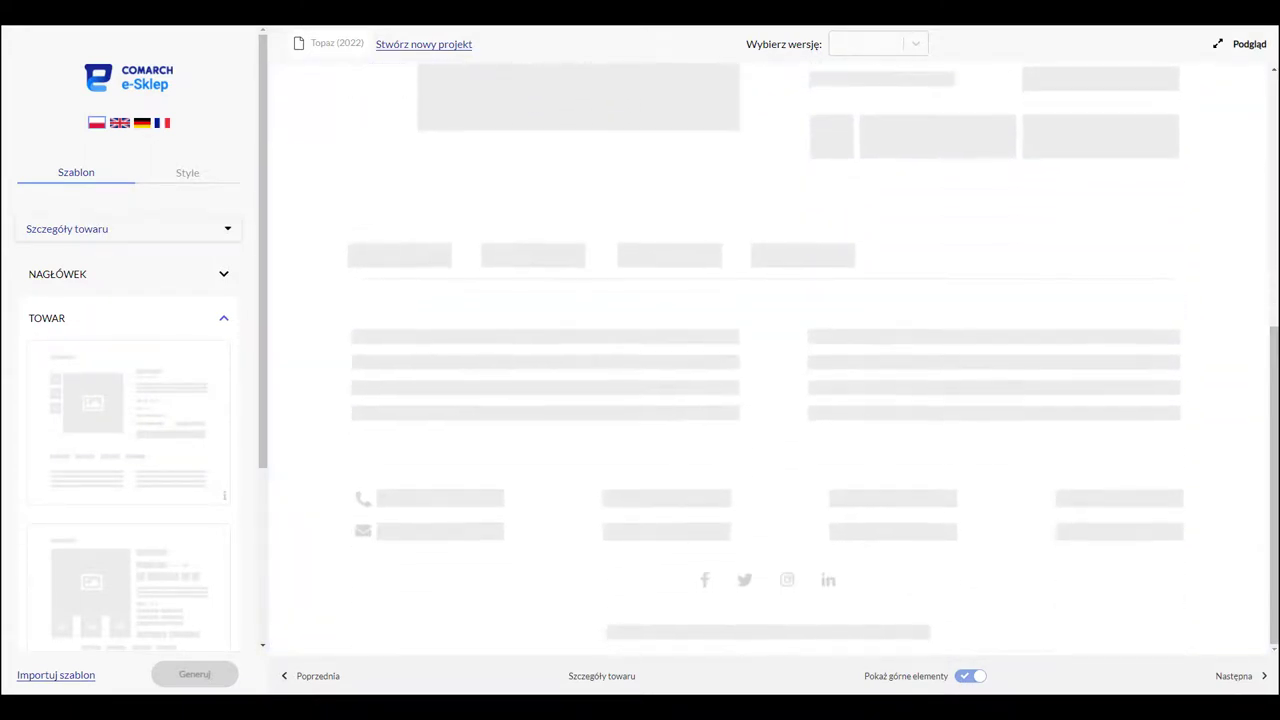
scroll(1102, 188, up, 5)
Return to the Lista towarów page, open the product list element's display and filter options, and save them.
mouse_move(1102, 188)
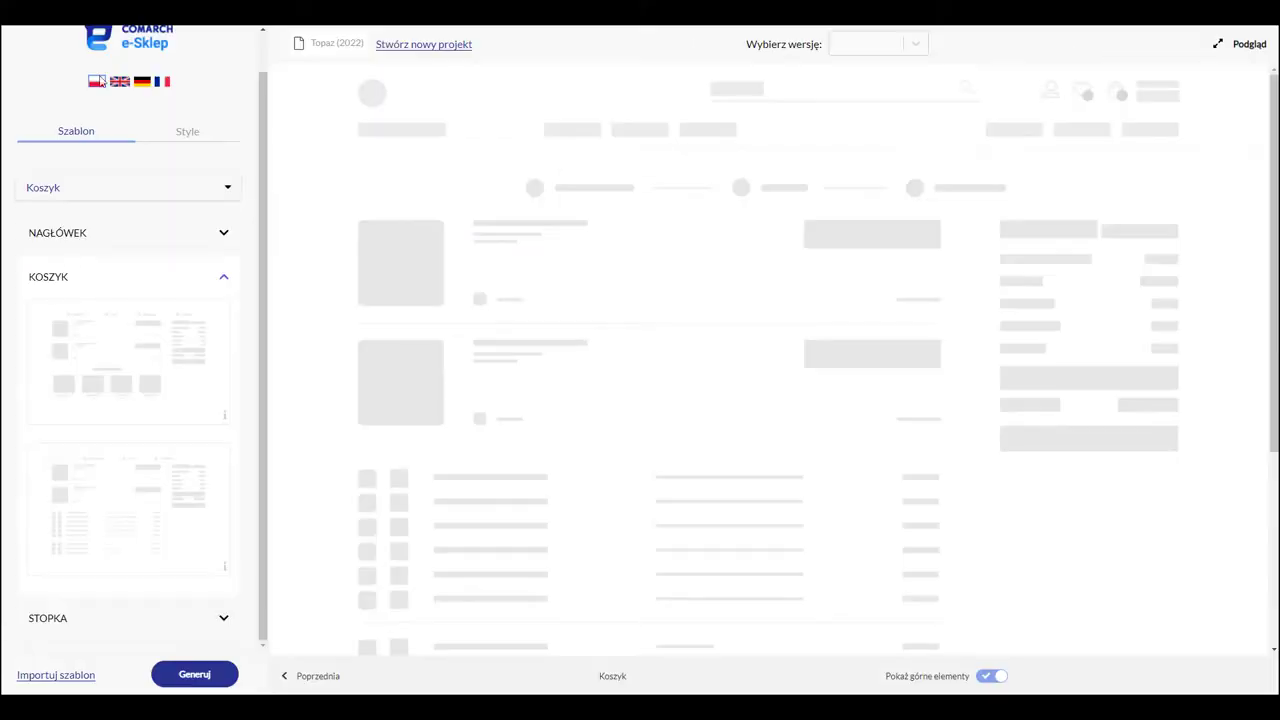
click(128, 187)
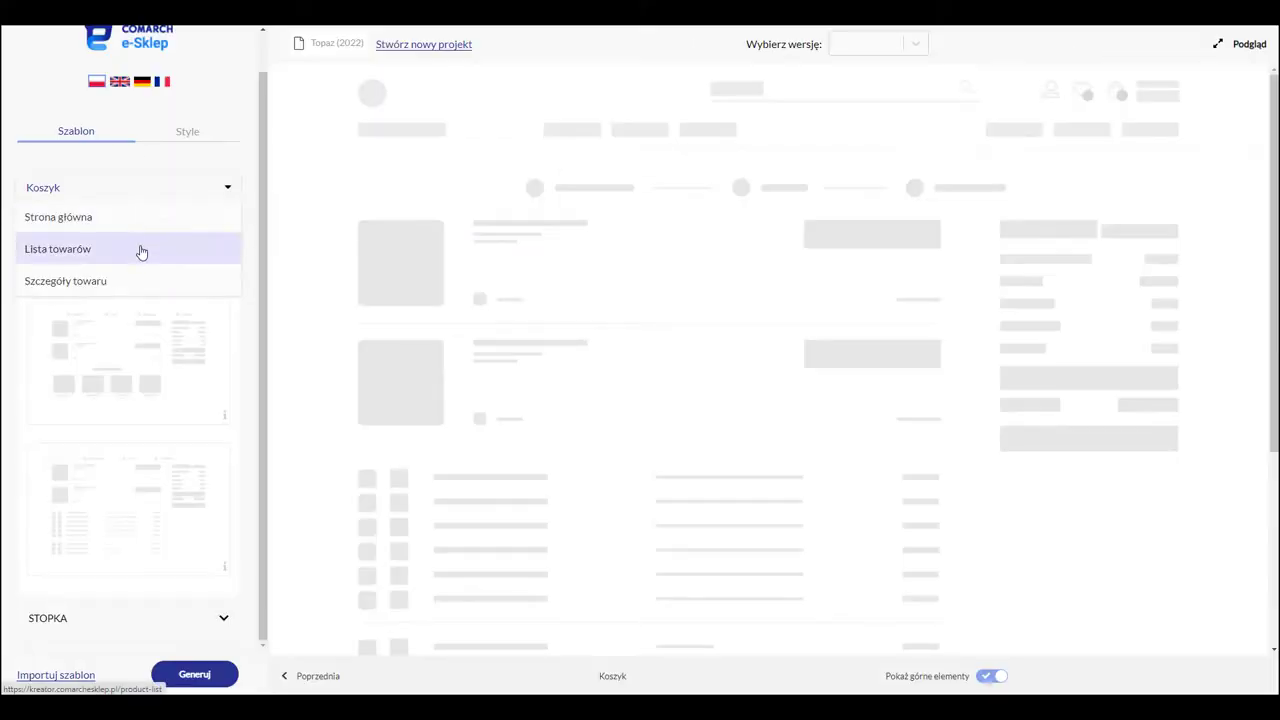
click(141, 252)
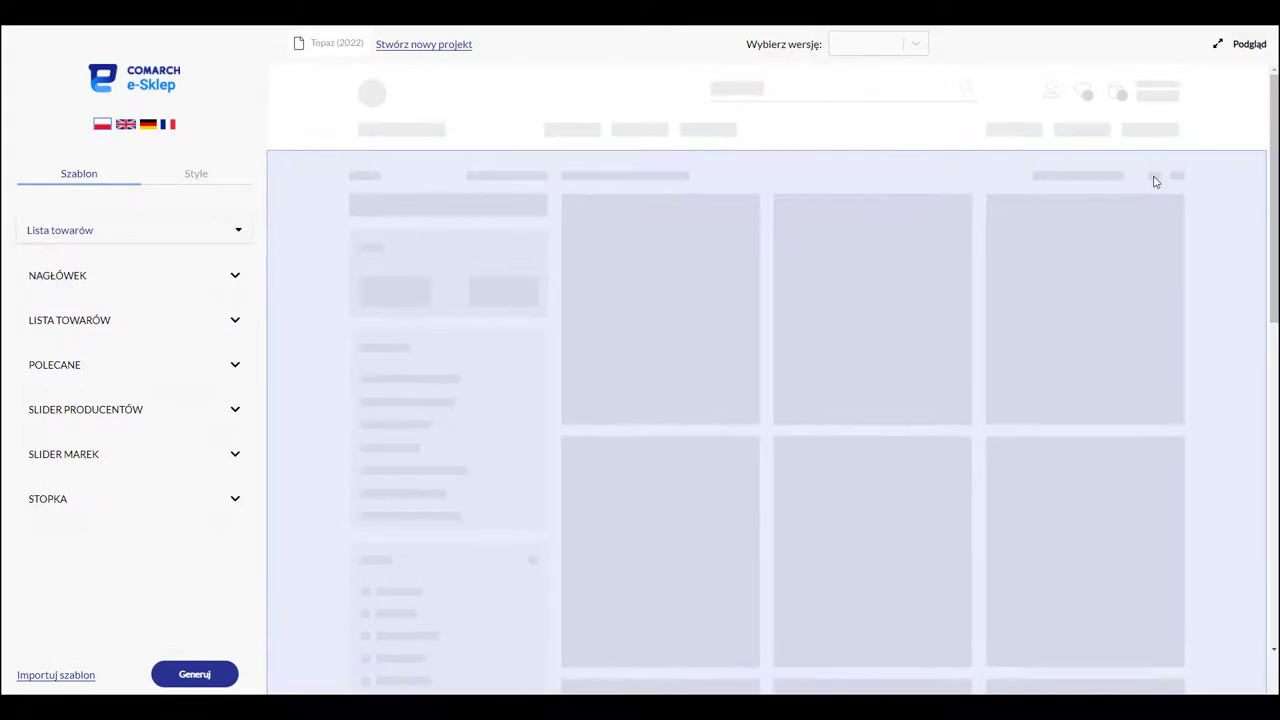
click(1155, 175)
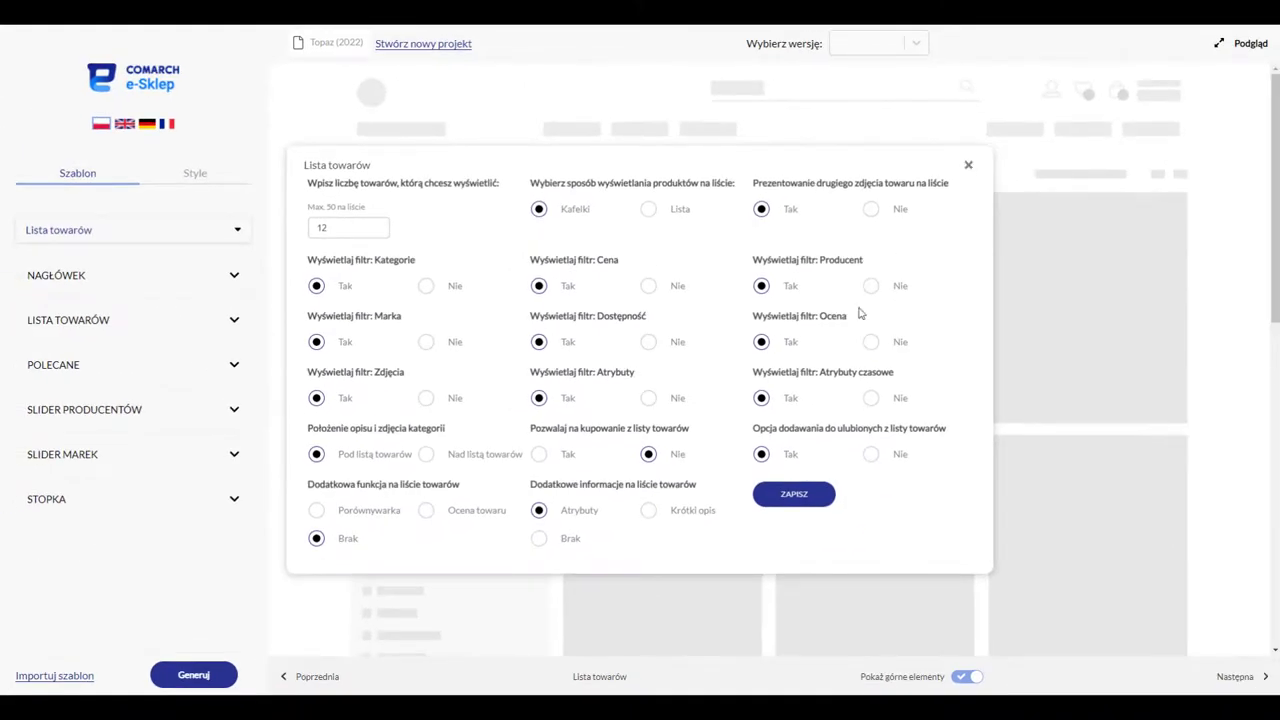
click(815, 497)
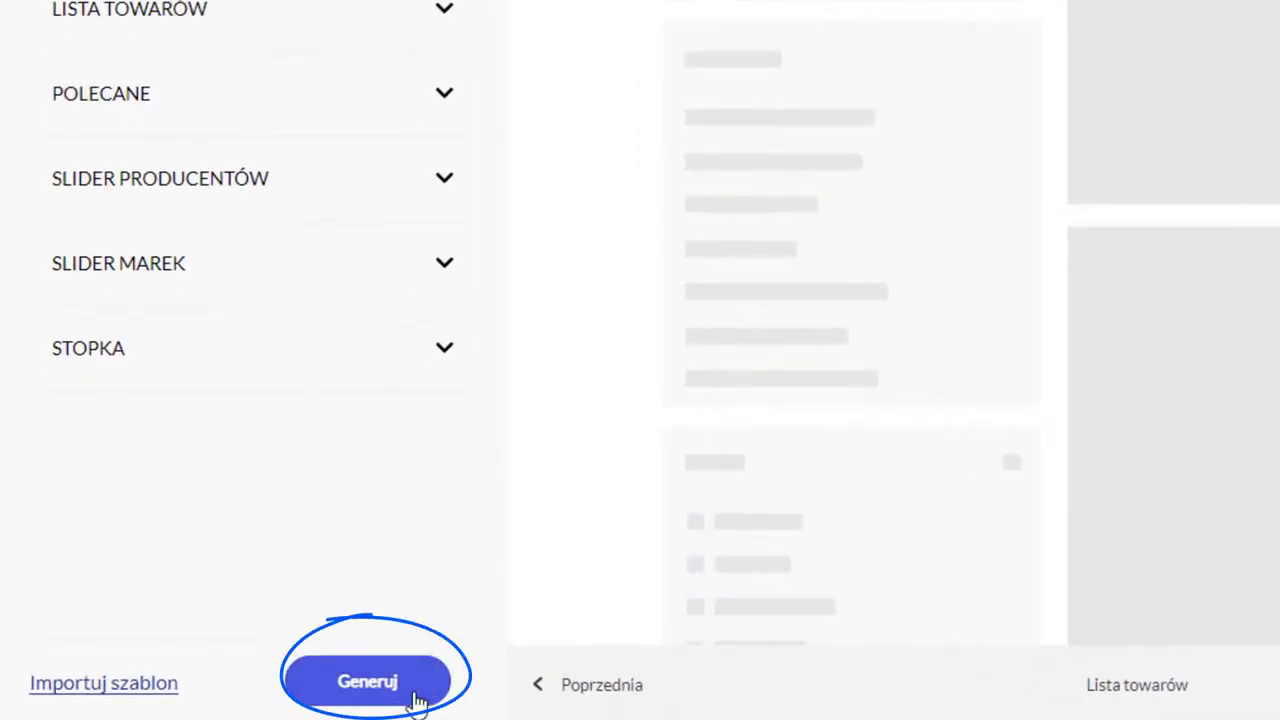
Generate the finished template as a downloadable file and dismiss the completion message.
click(414, 696)
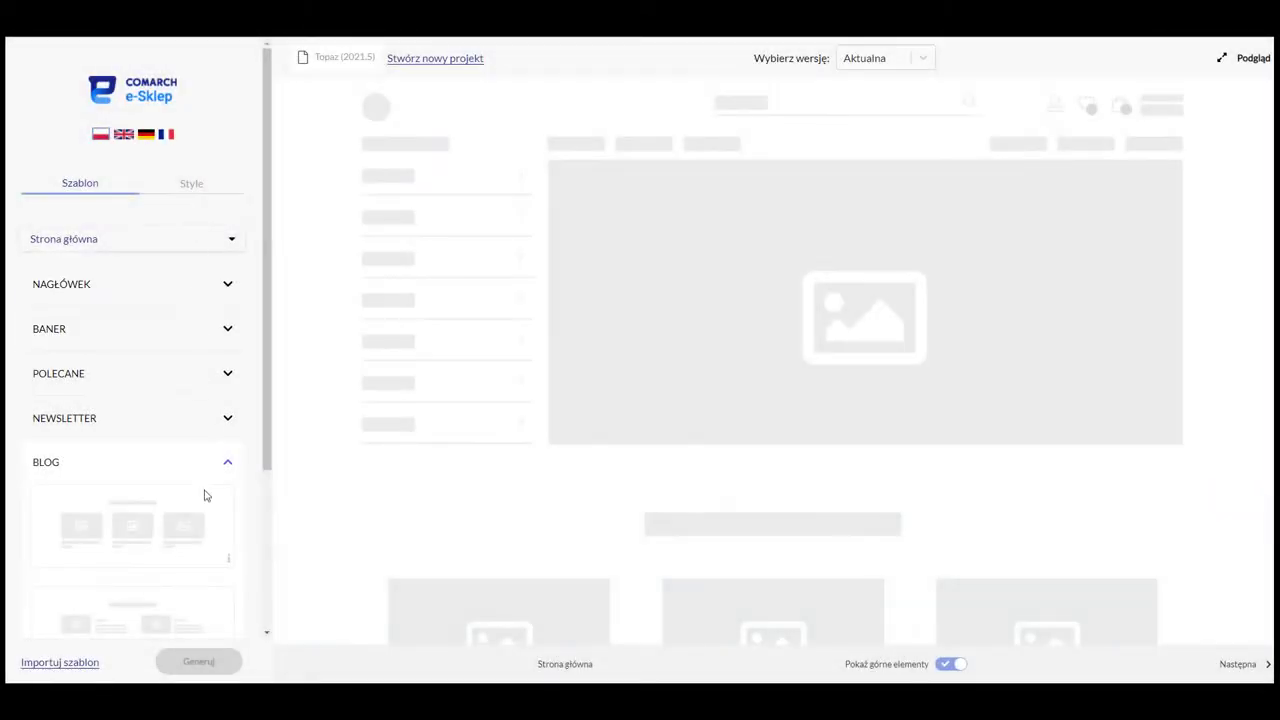
click(200, 663)
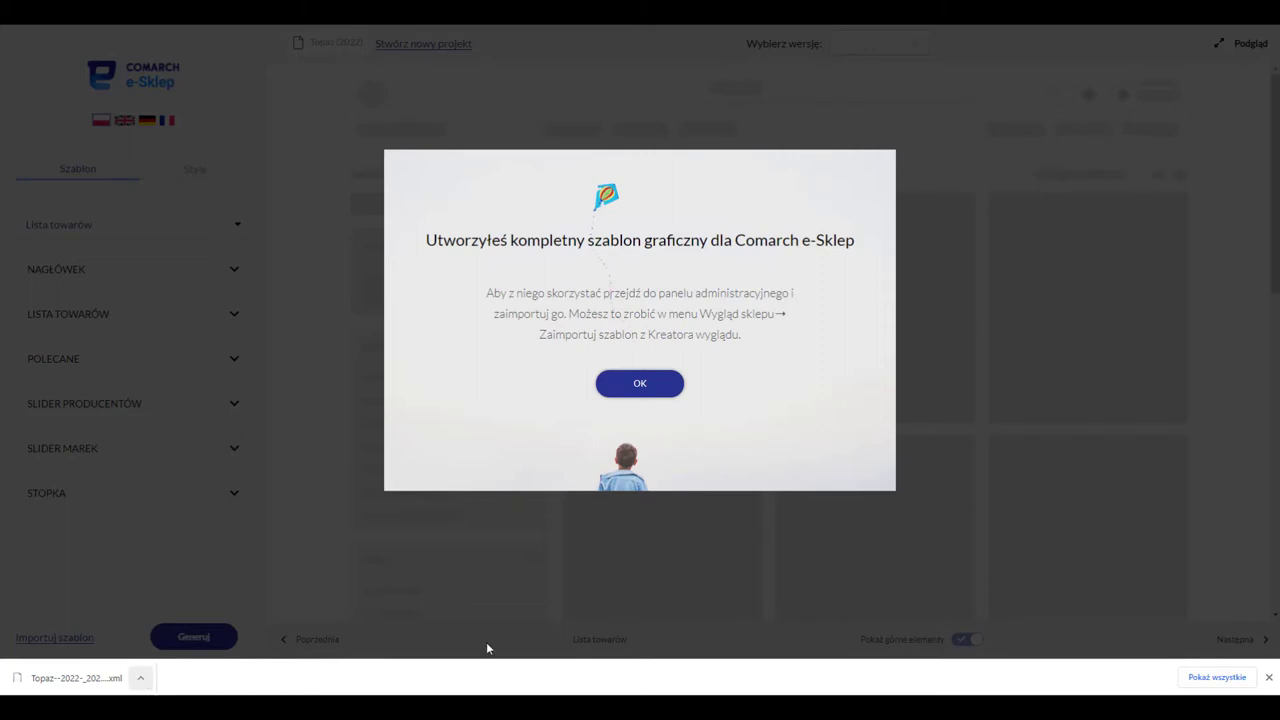
click(650, 389)
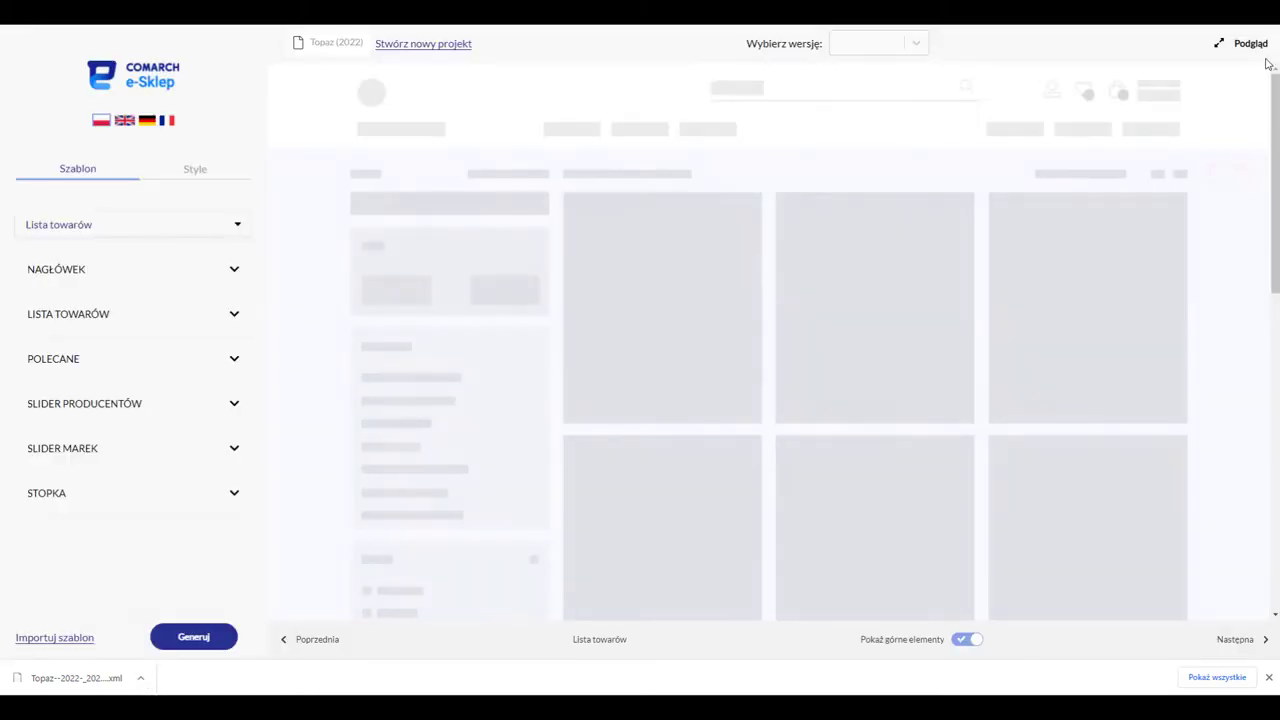
Preview the product list page of the generated template and dismiss the browser's download bar.
click(1246, 46)
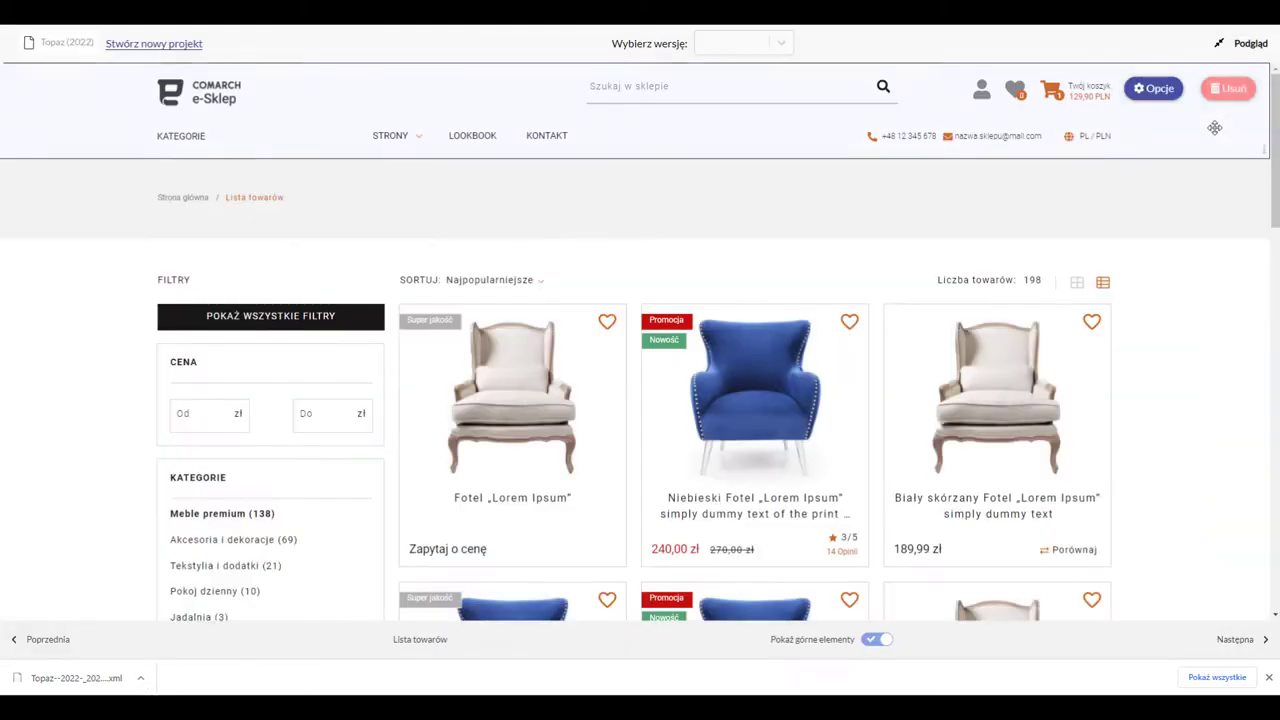
scroll(1250, 548, down, 3)
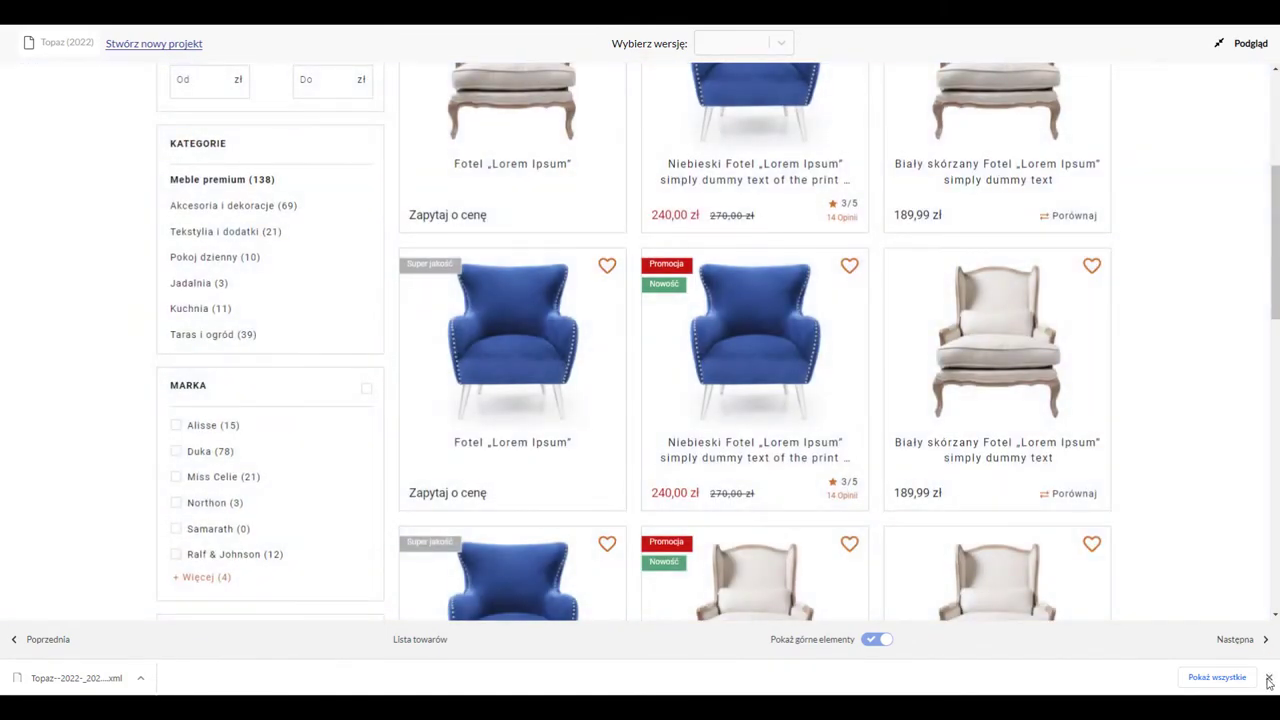
click(1268, 679)
scroll(640, 400, down, 3)
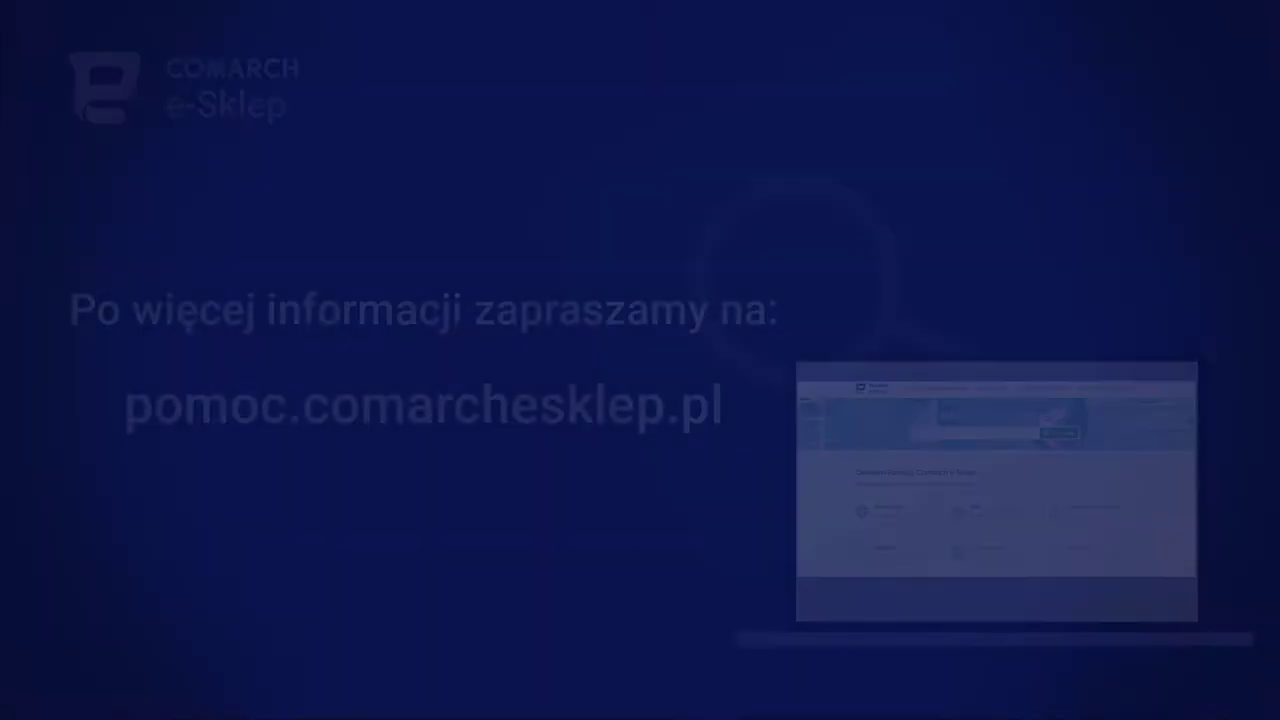